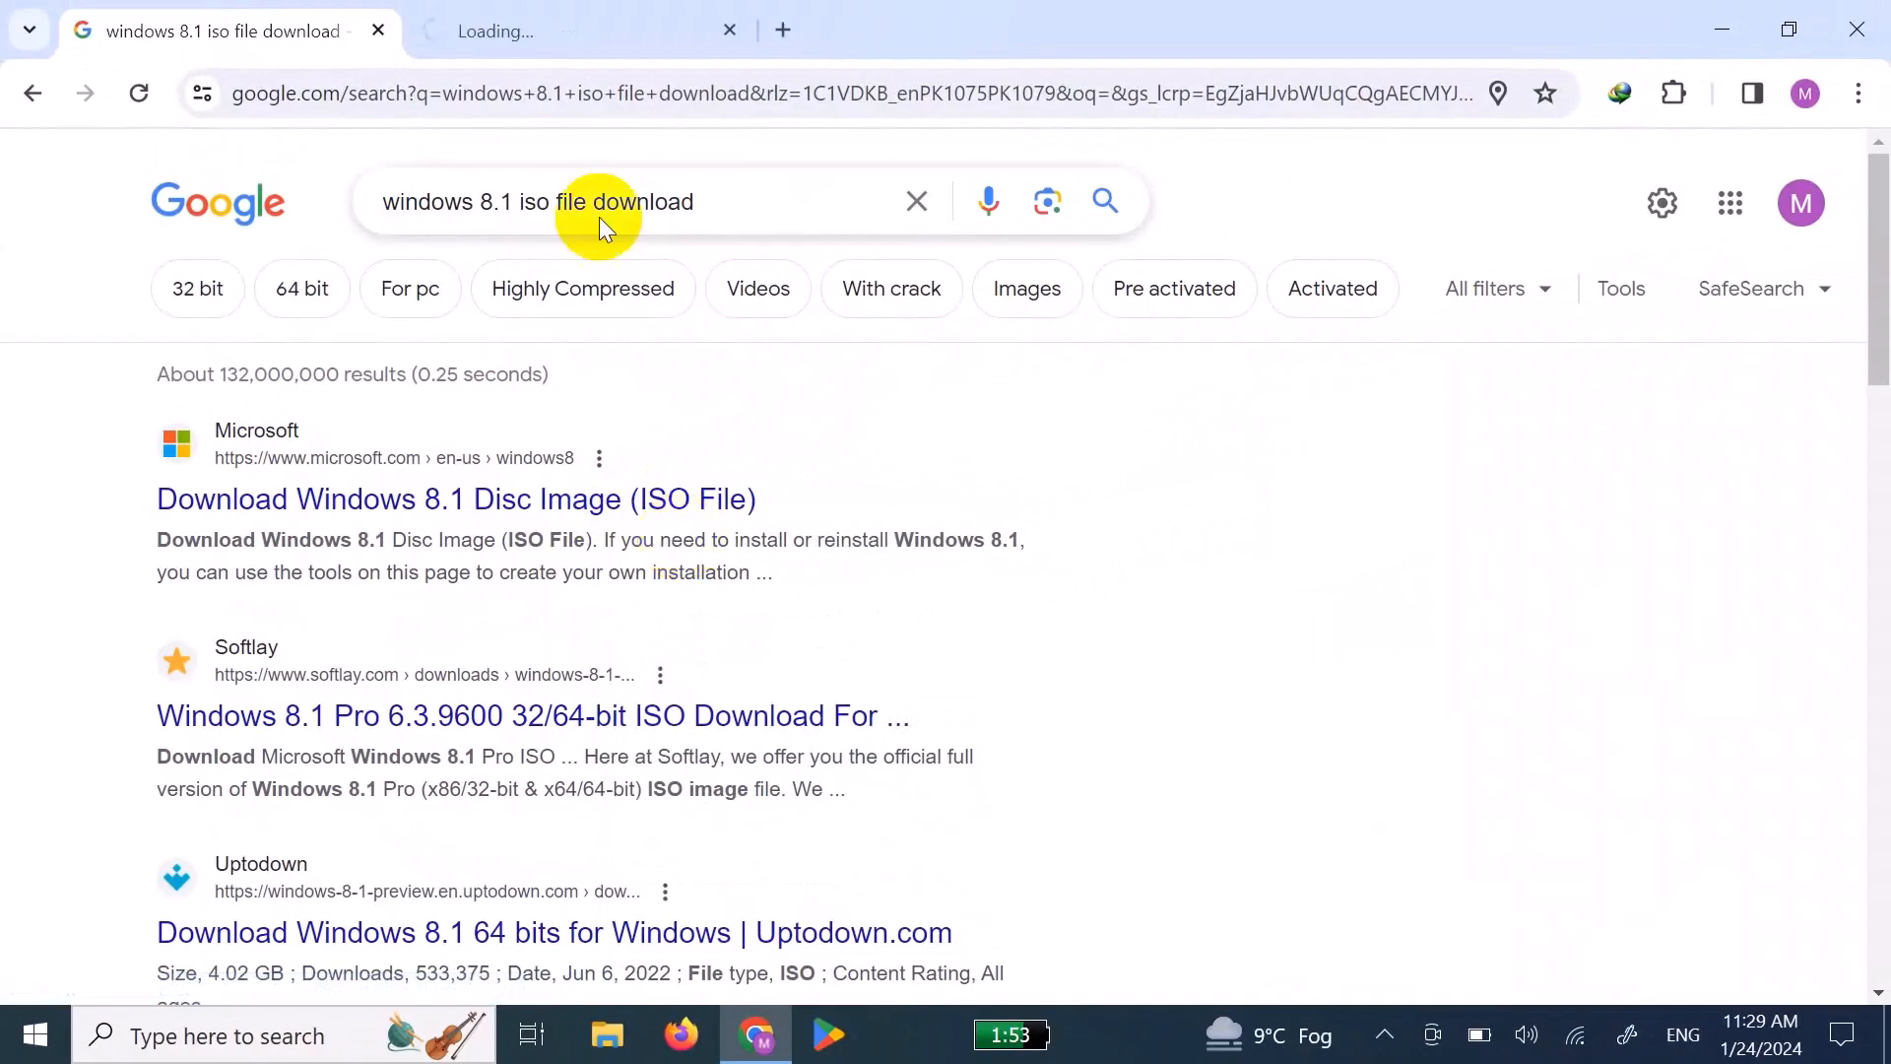
# Select the Windows 8.1 edition on Microsoft's Windows 8.1 Disc Image download page and confirm it.
pyautogui.click(510, 12)
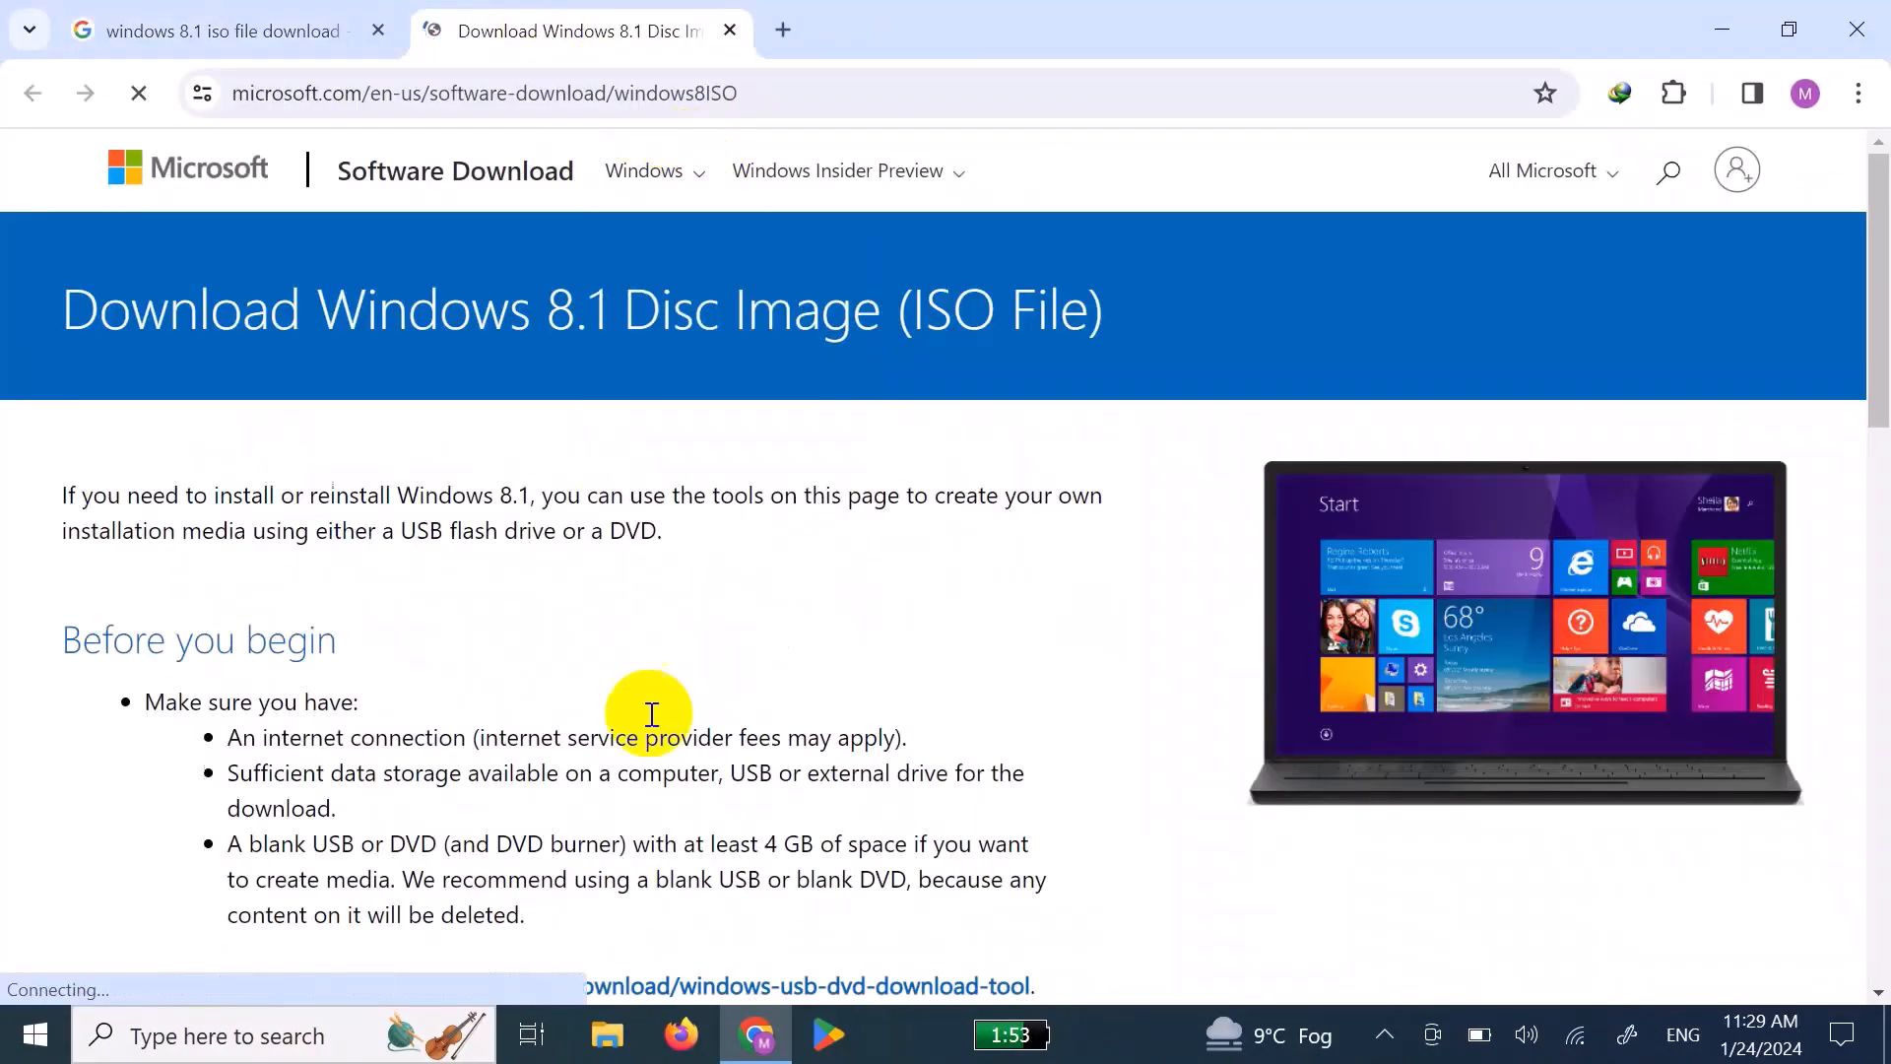
pyautogui.scroll(-2, 634, 741)
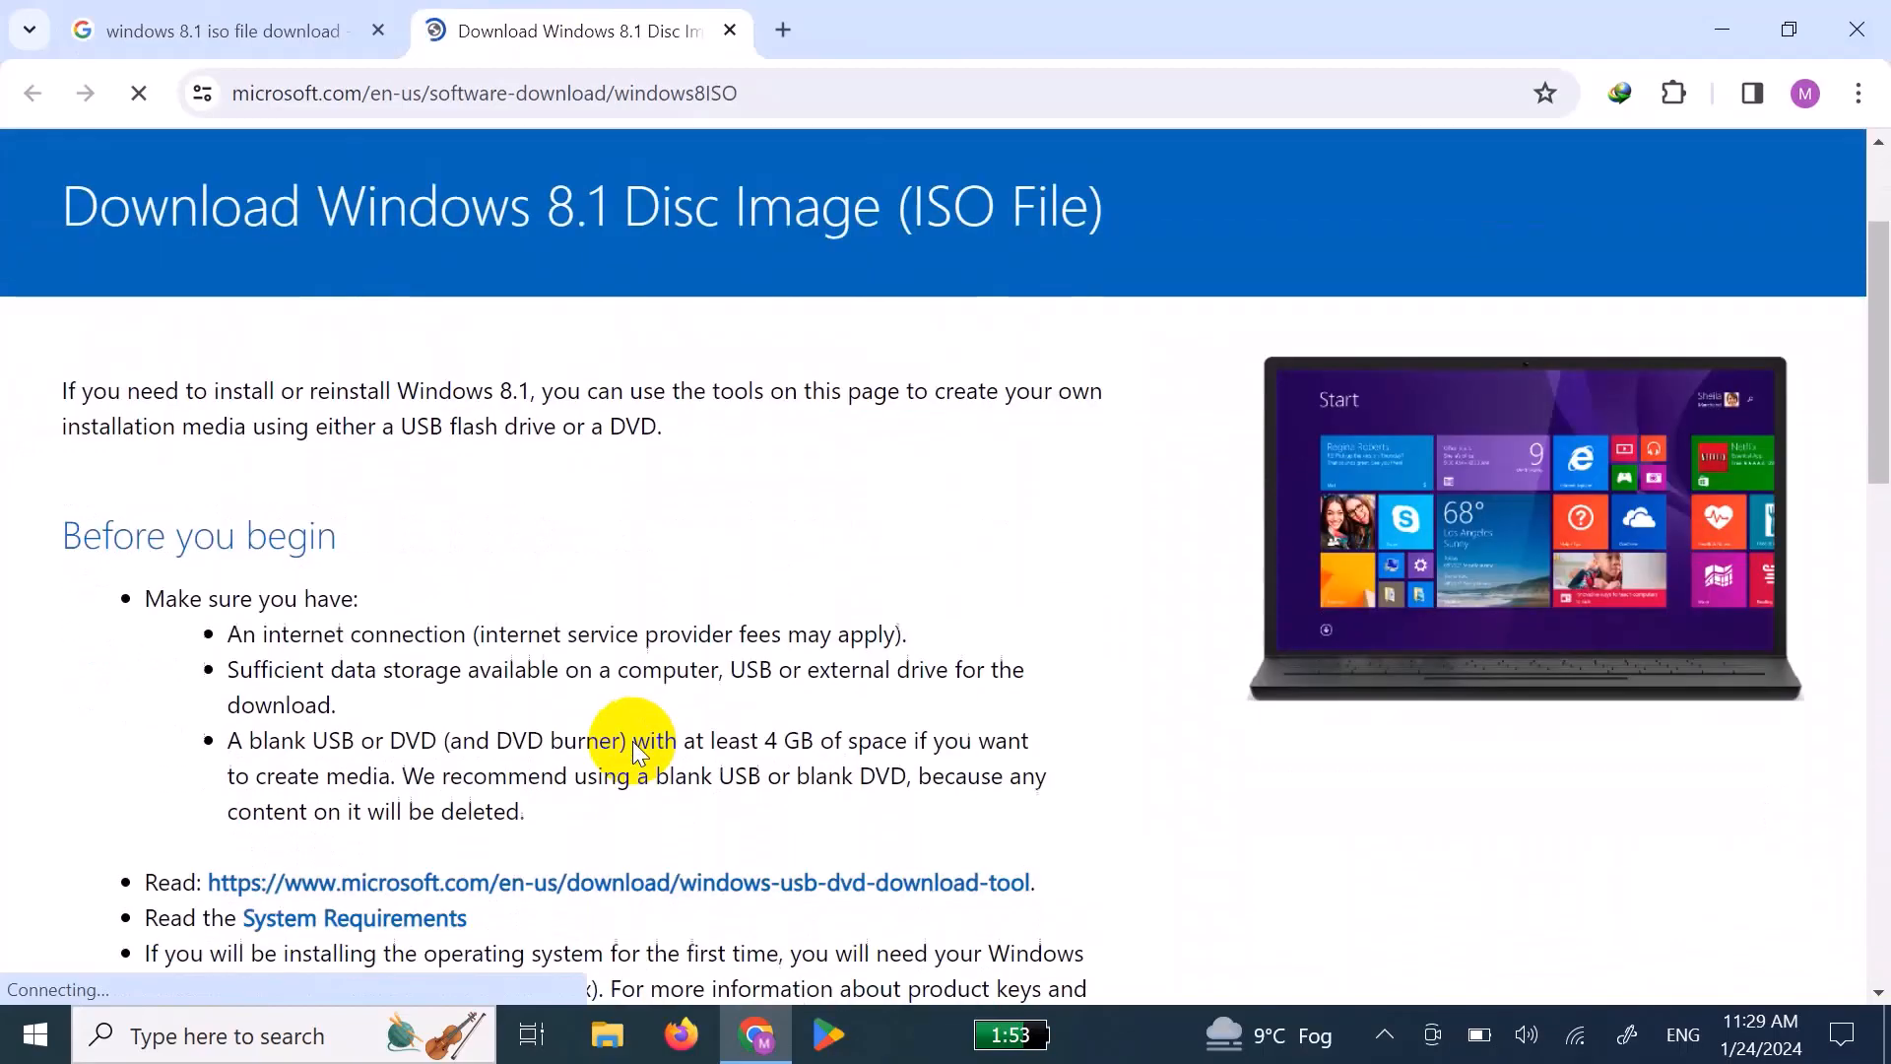
pyautogui.scroll(-7, 634, 741)
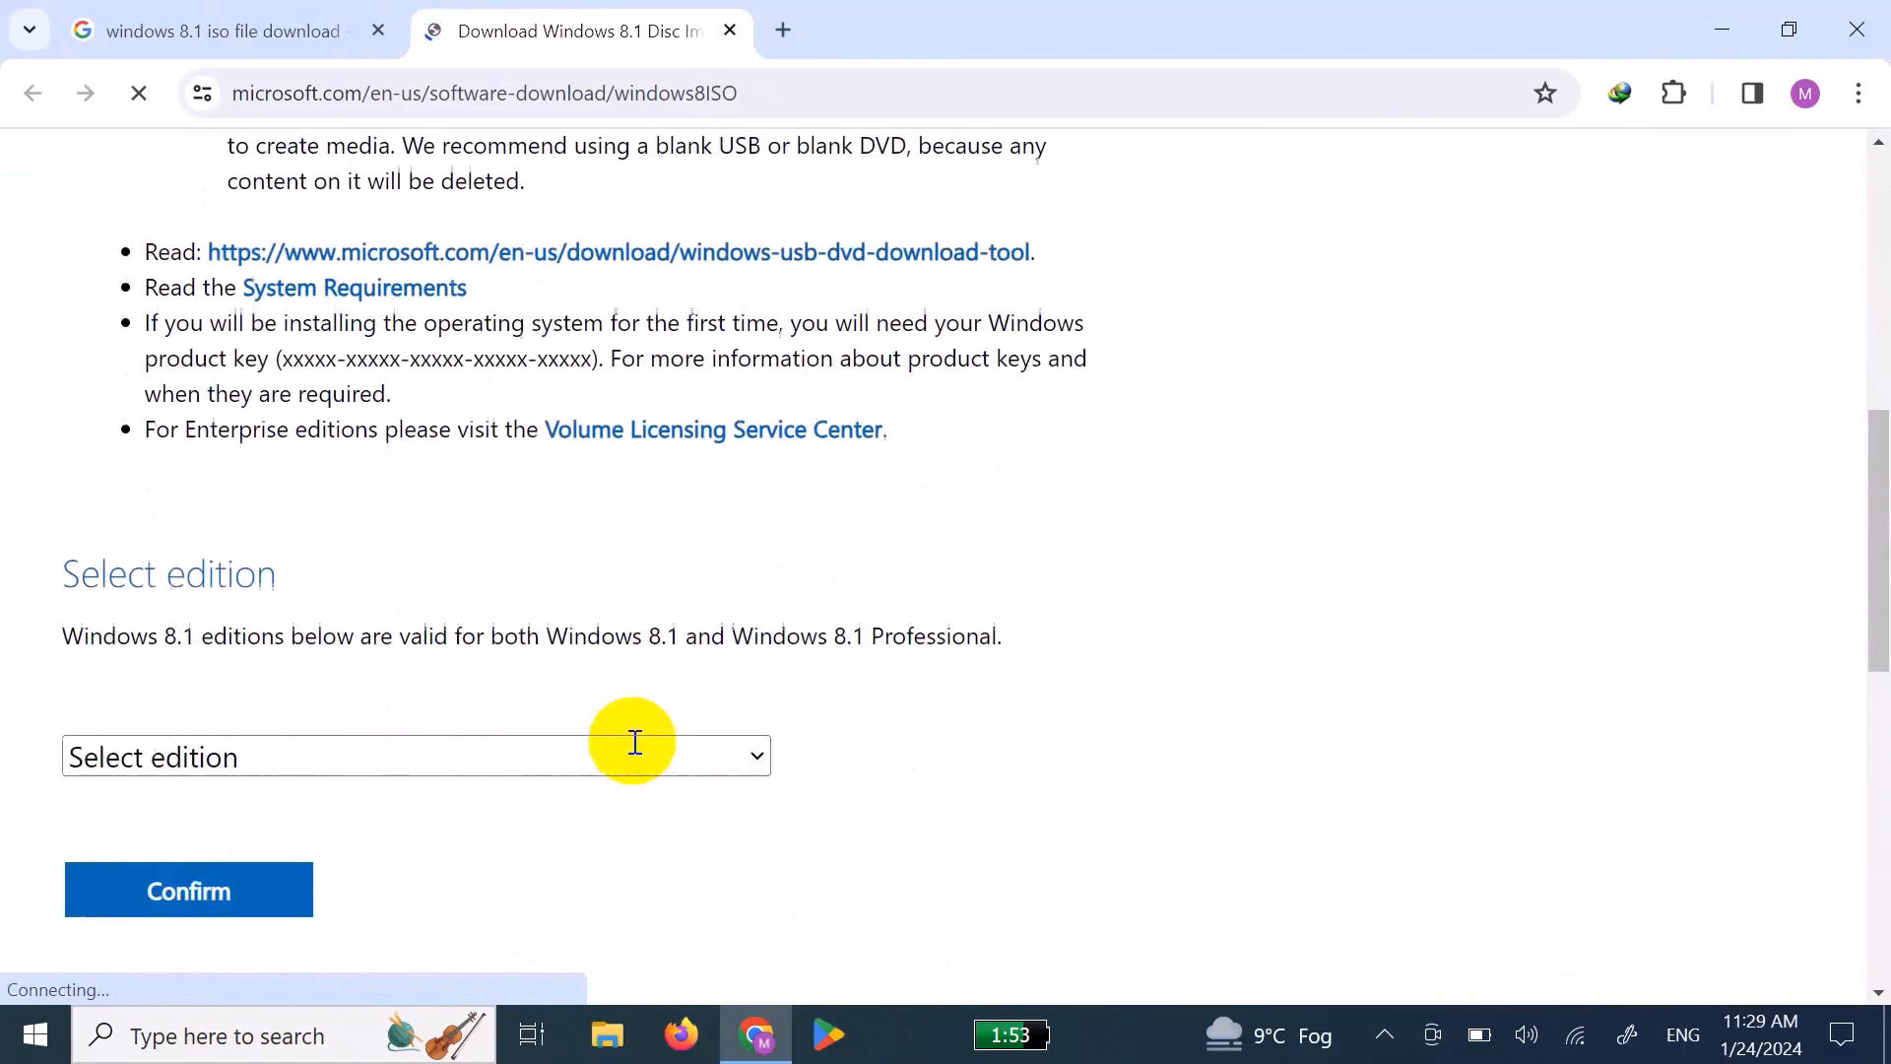
pyautogui.click(605, 557)
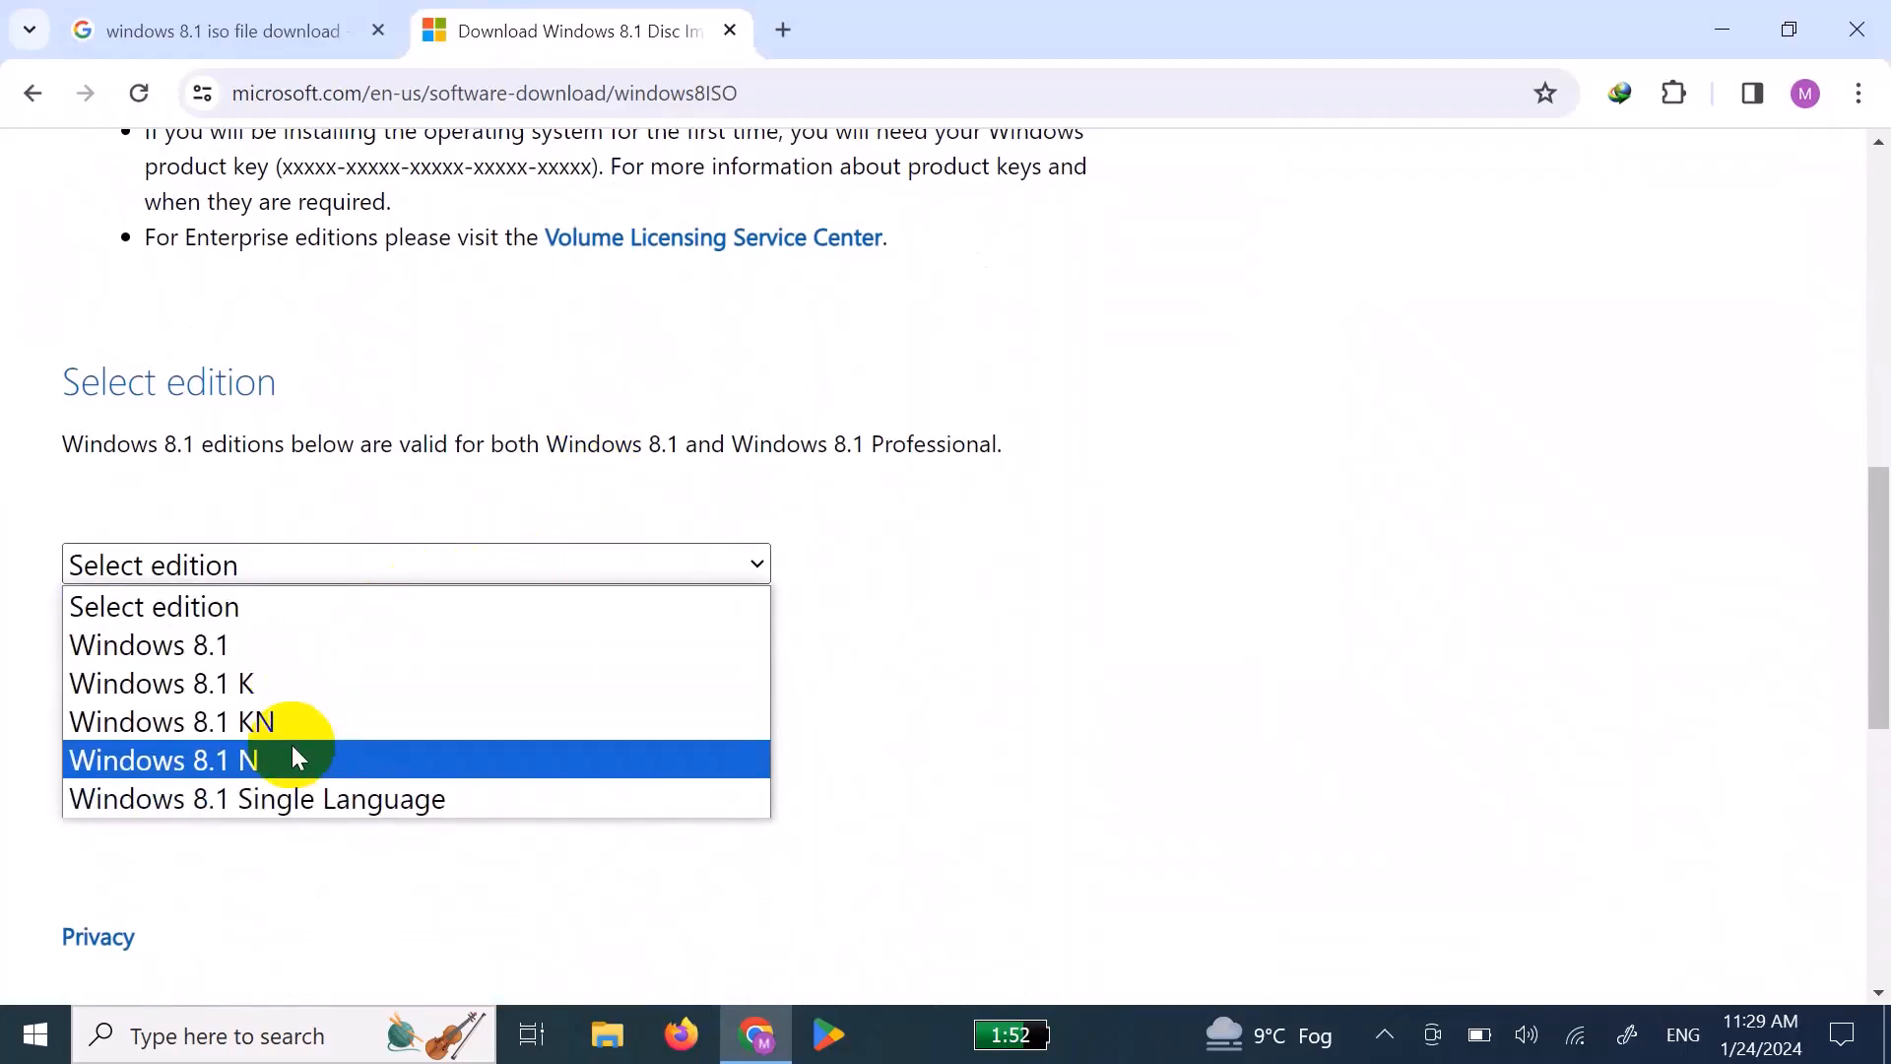
pyautogui.click(264, 655)
pyautogui.click(240, 697)
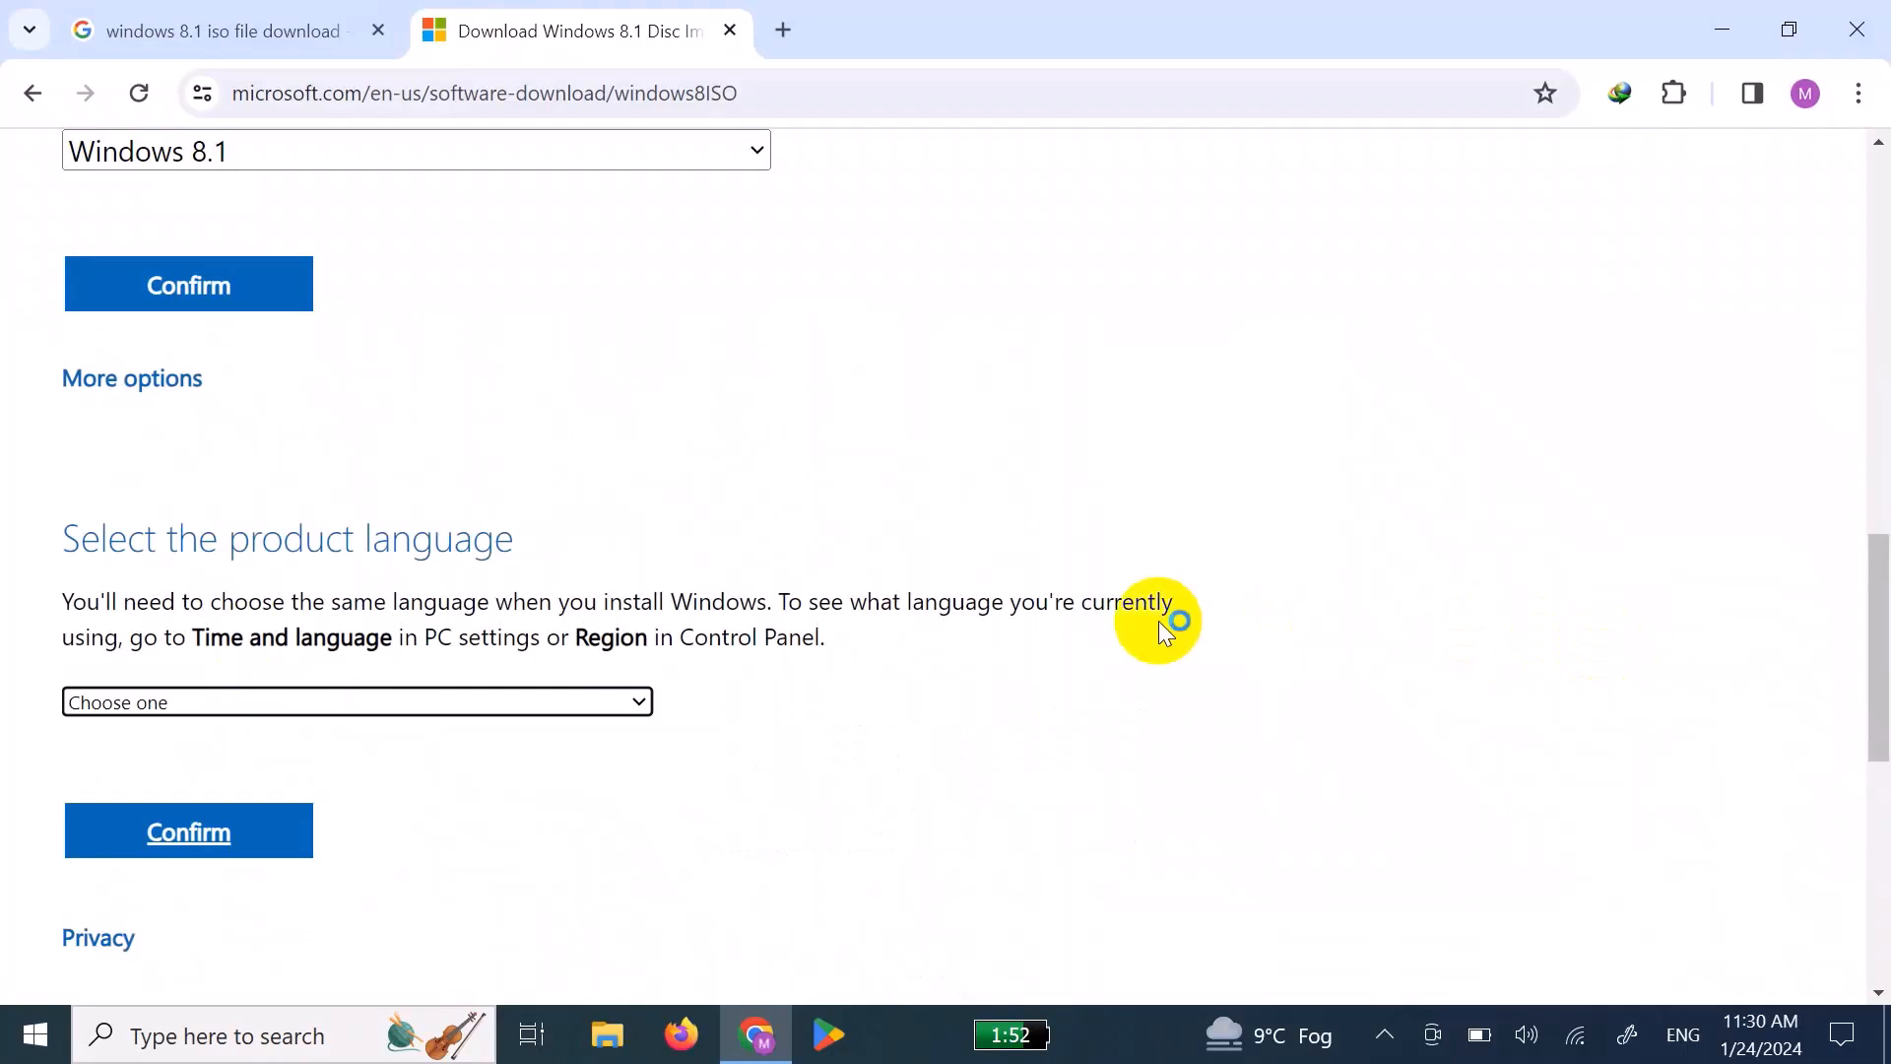
# Choose English (United States) as the product language and confirm it.
pyautogui.click(502, 699)
pyautogui.scroll(-1, 365, 340)
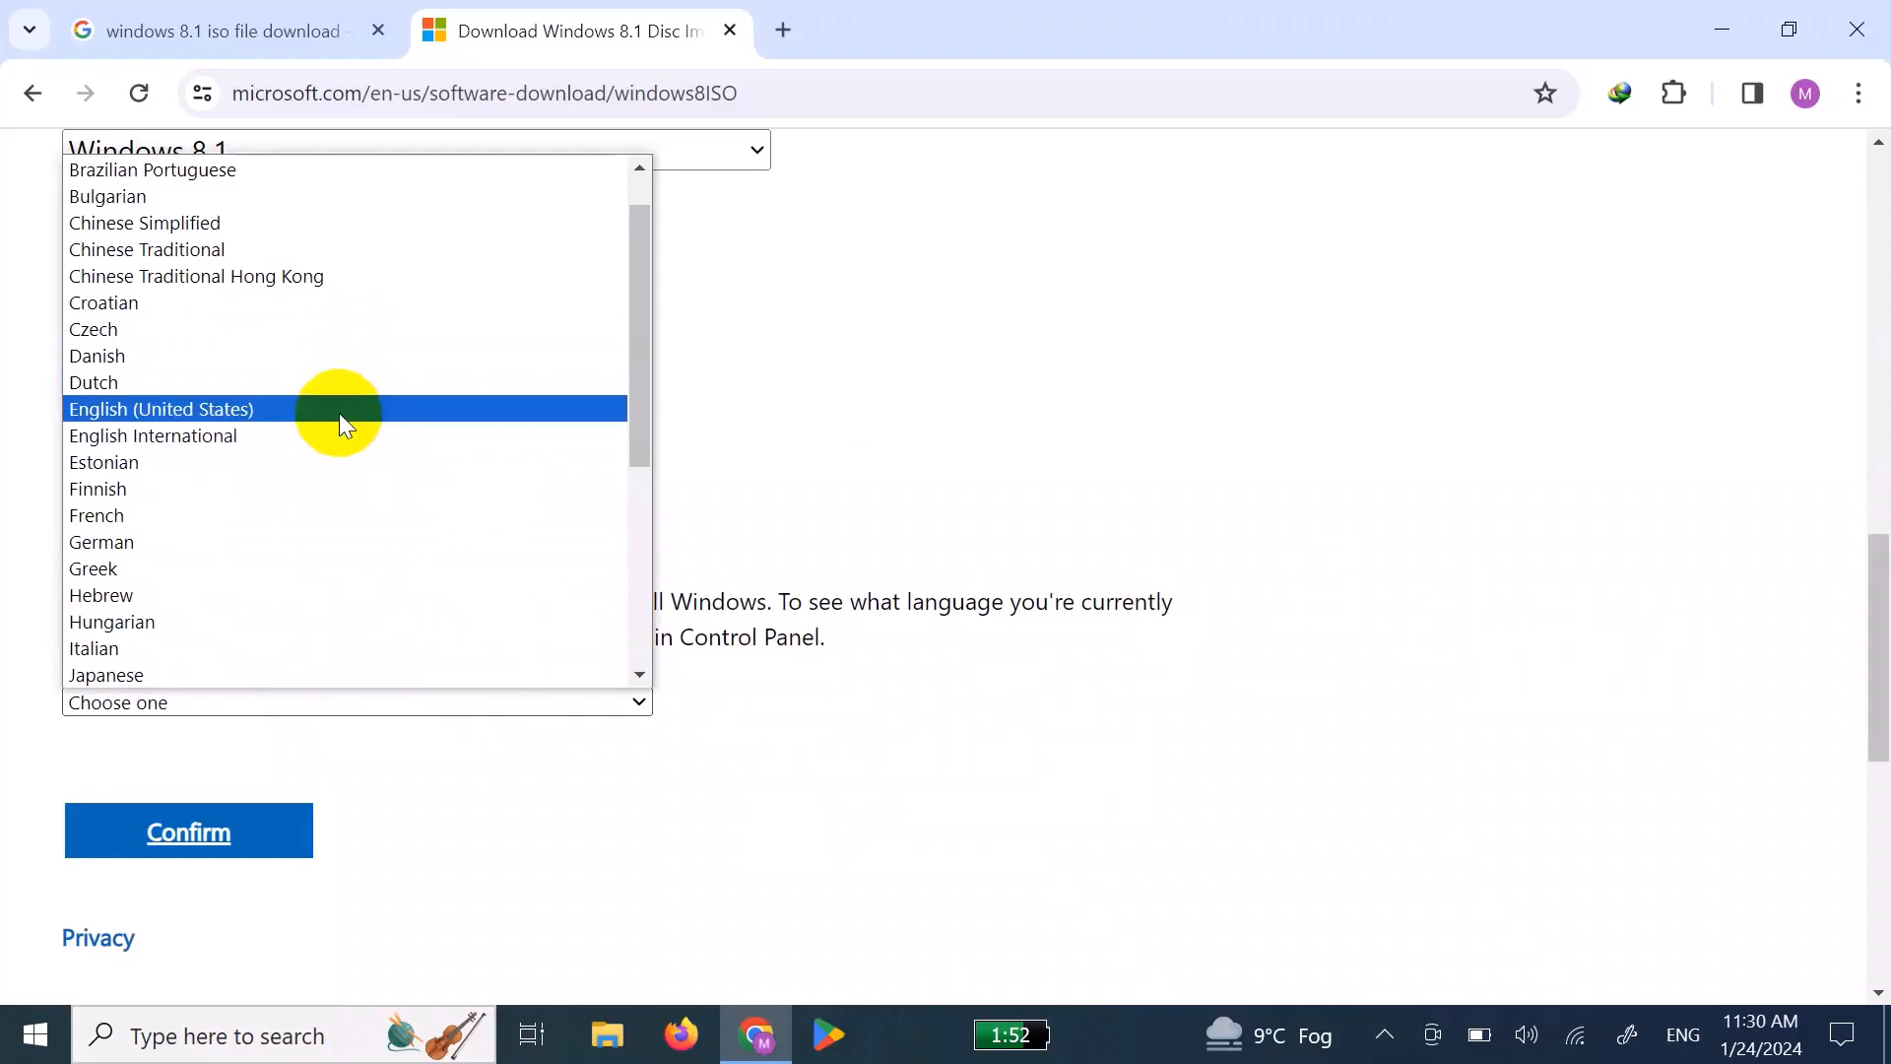
pyautogui.click(339, 412)
pyautogui.click(187, 831)
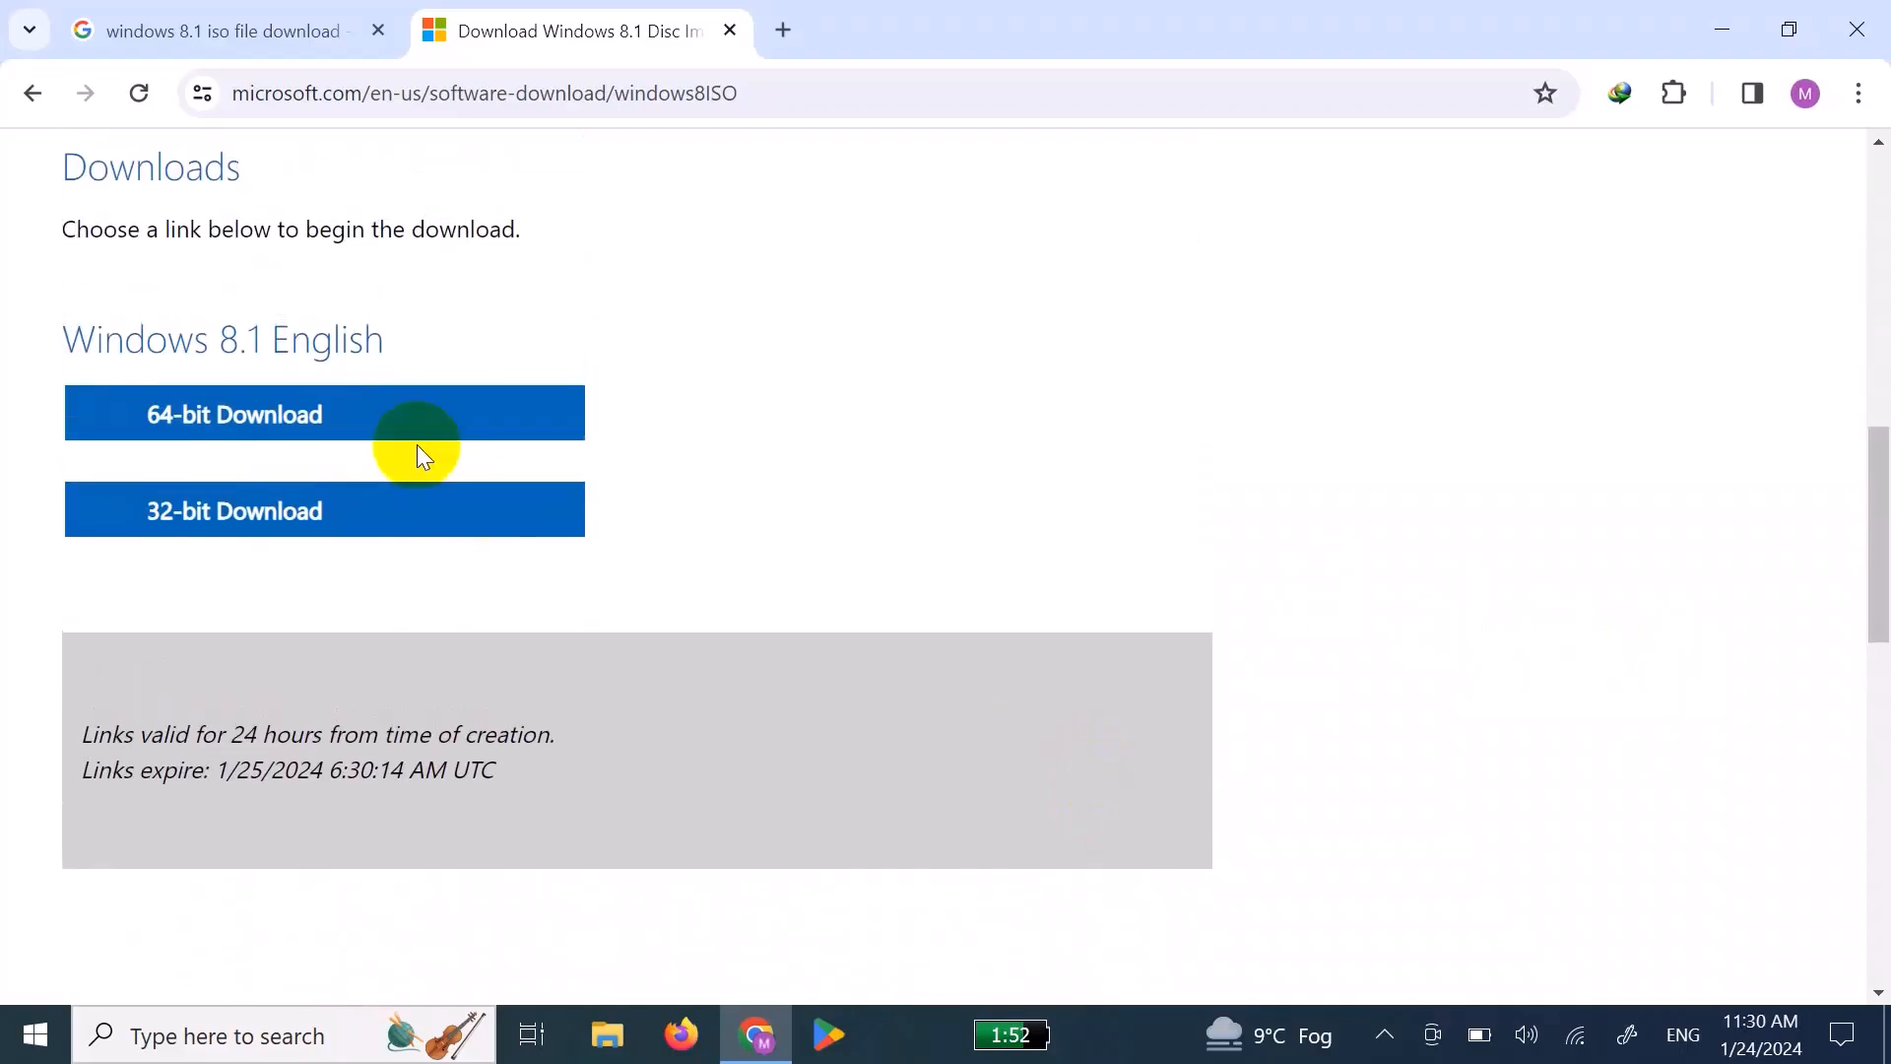
# Download the 64-bit Windows 8.1 image as D:\Win8.1_English_x64.iso, and minimize the browser once the transfer is running.
pyautogui.click(259, 433)
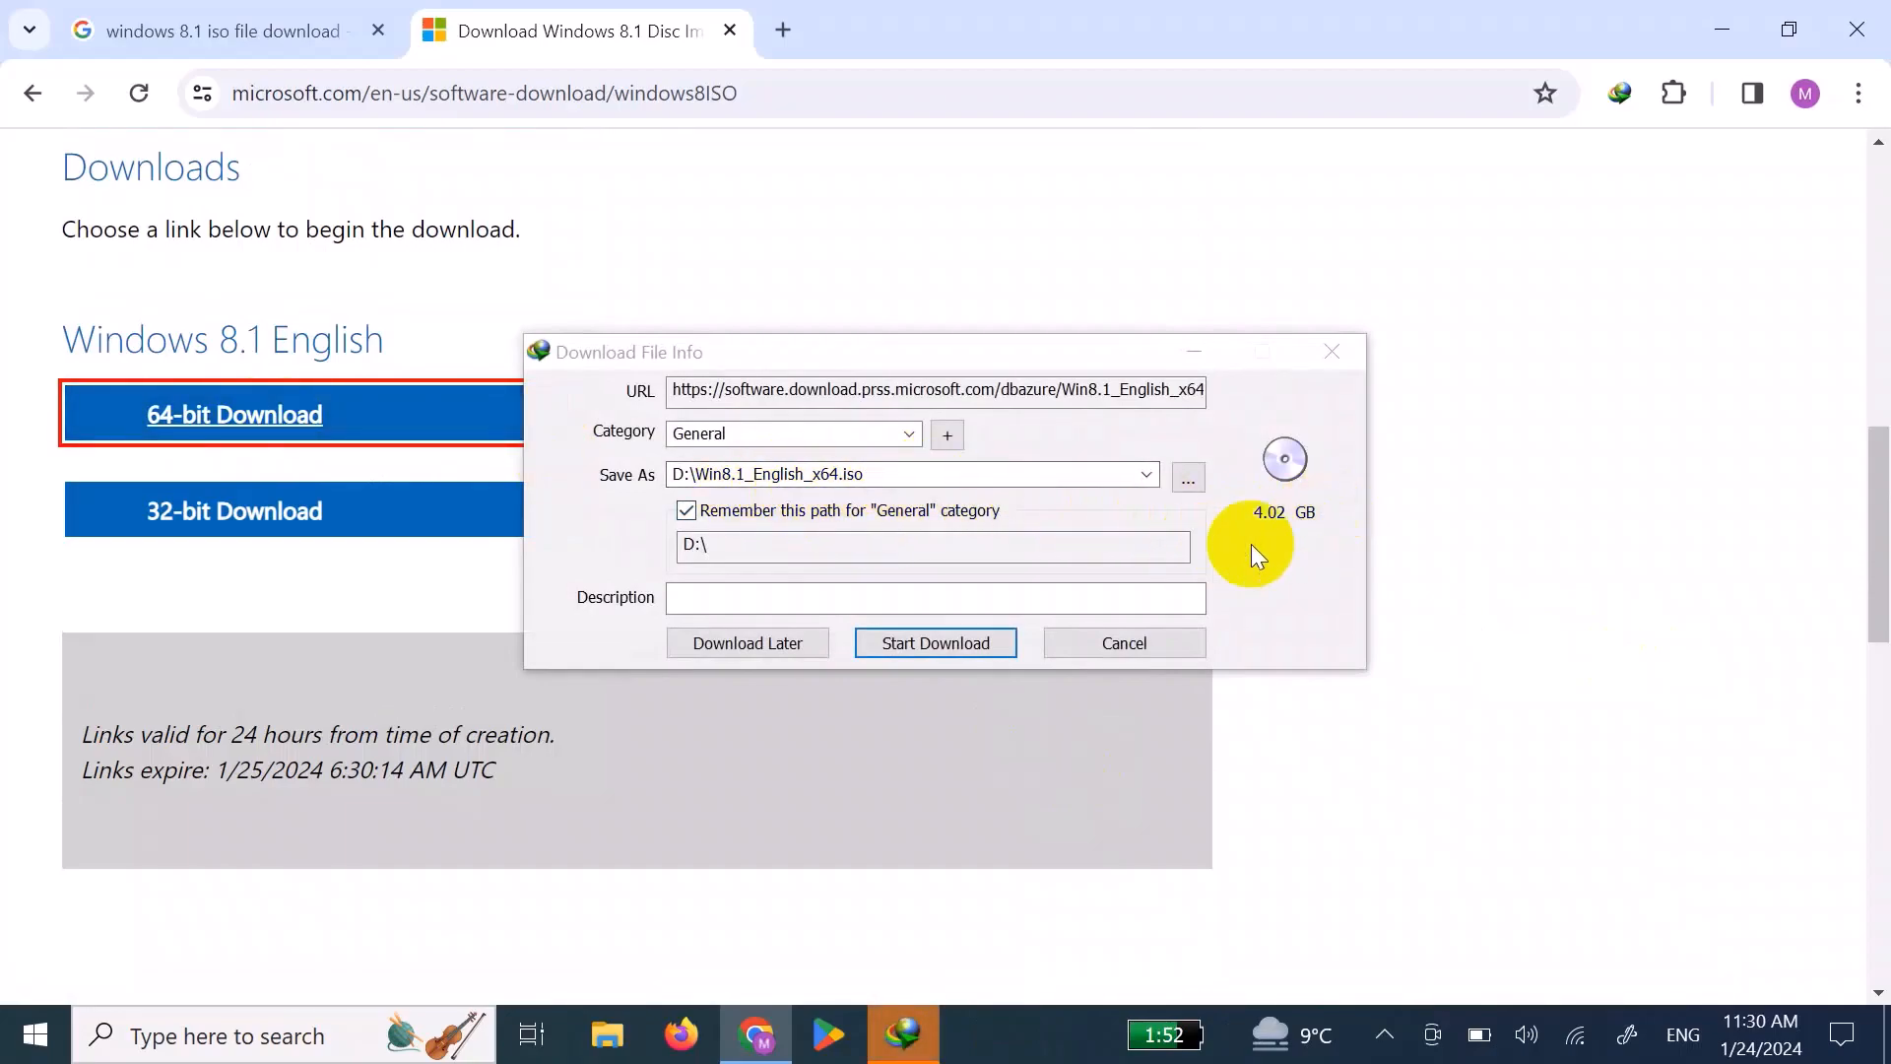
pyautogui.click(978, 650)
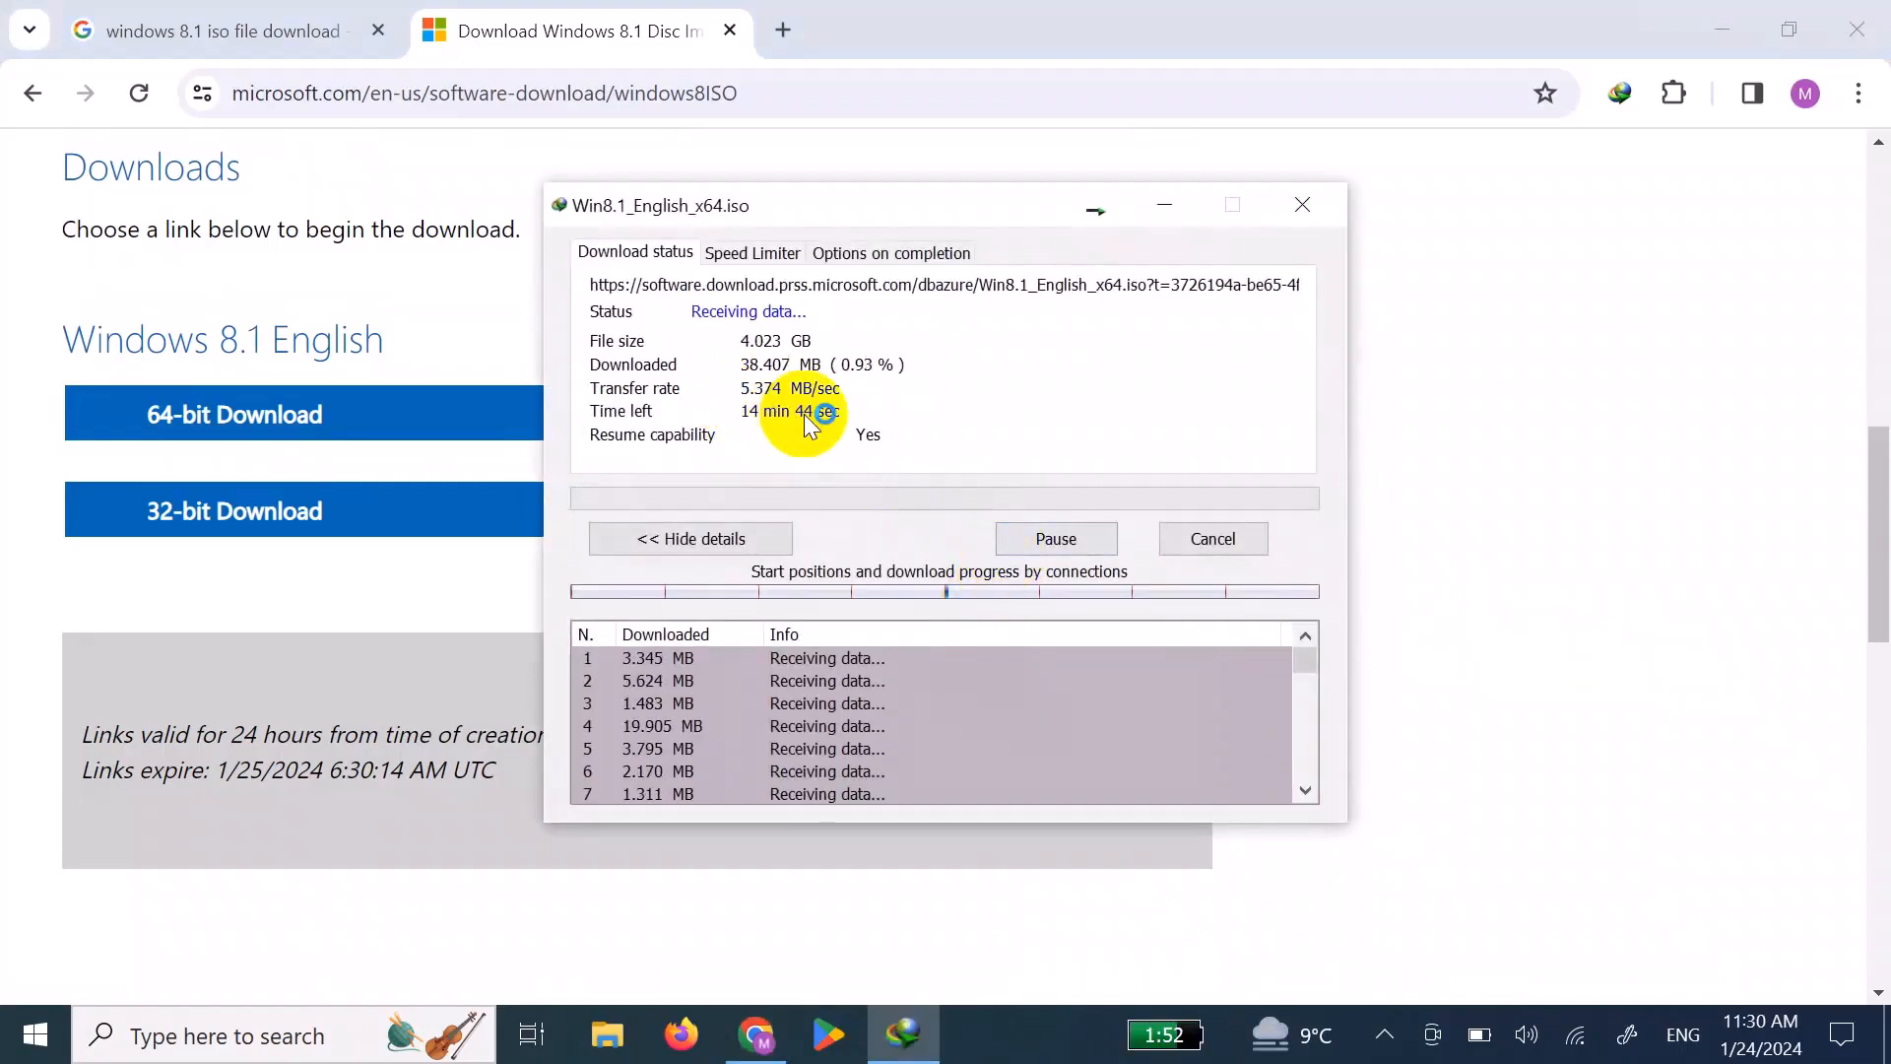
pyautogui.click(1740, 18)
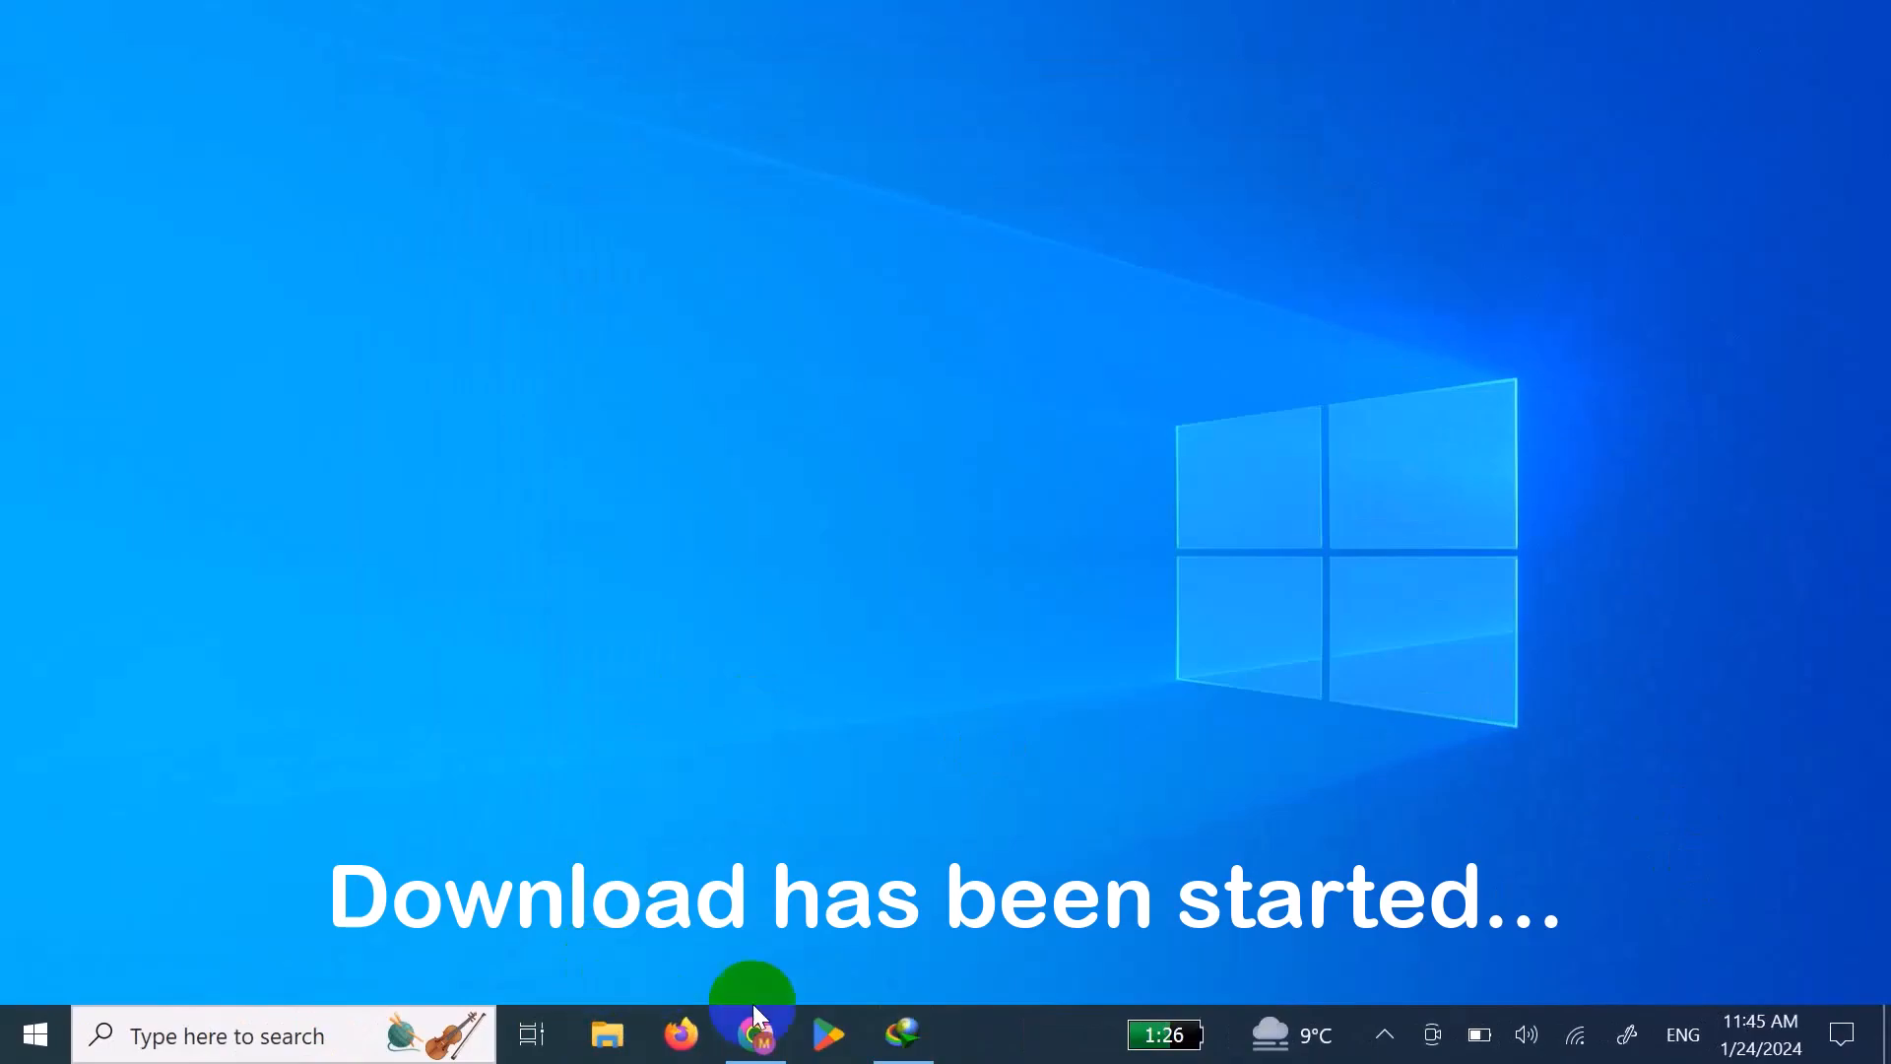
# Search Google for "rufus download" in a new Chrome tab and open the download list on the official Rufus website.
pyautogui.click(755, 1042)
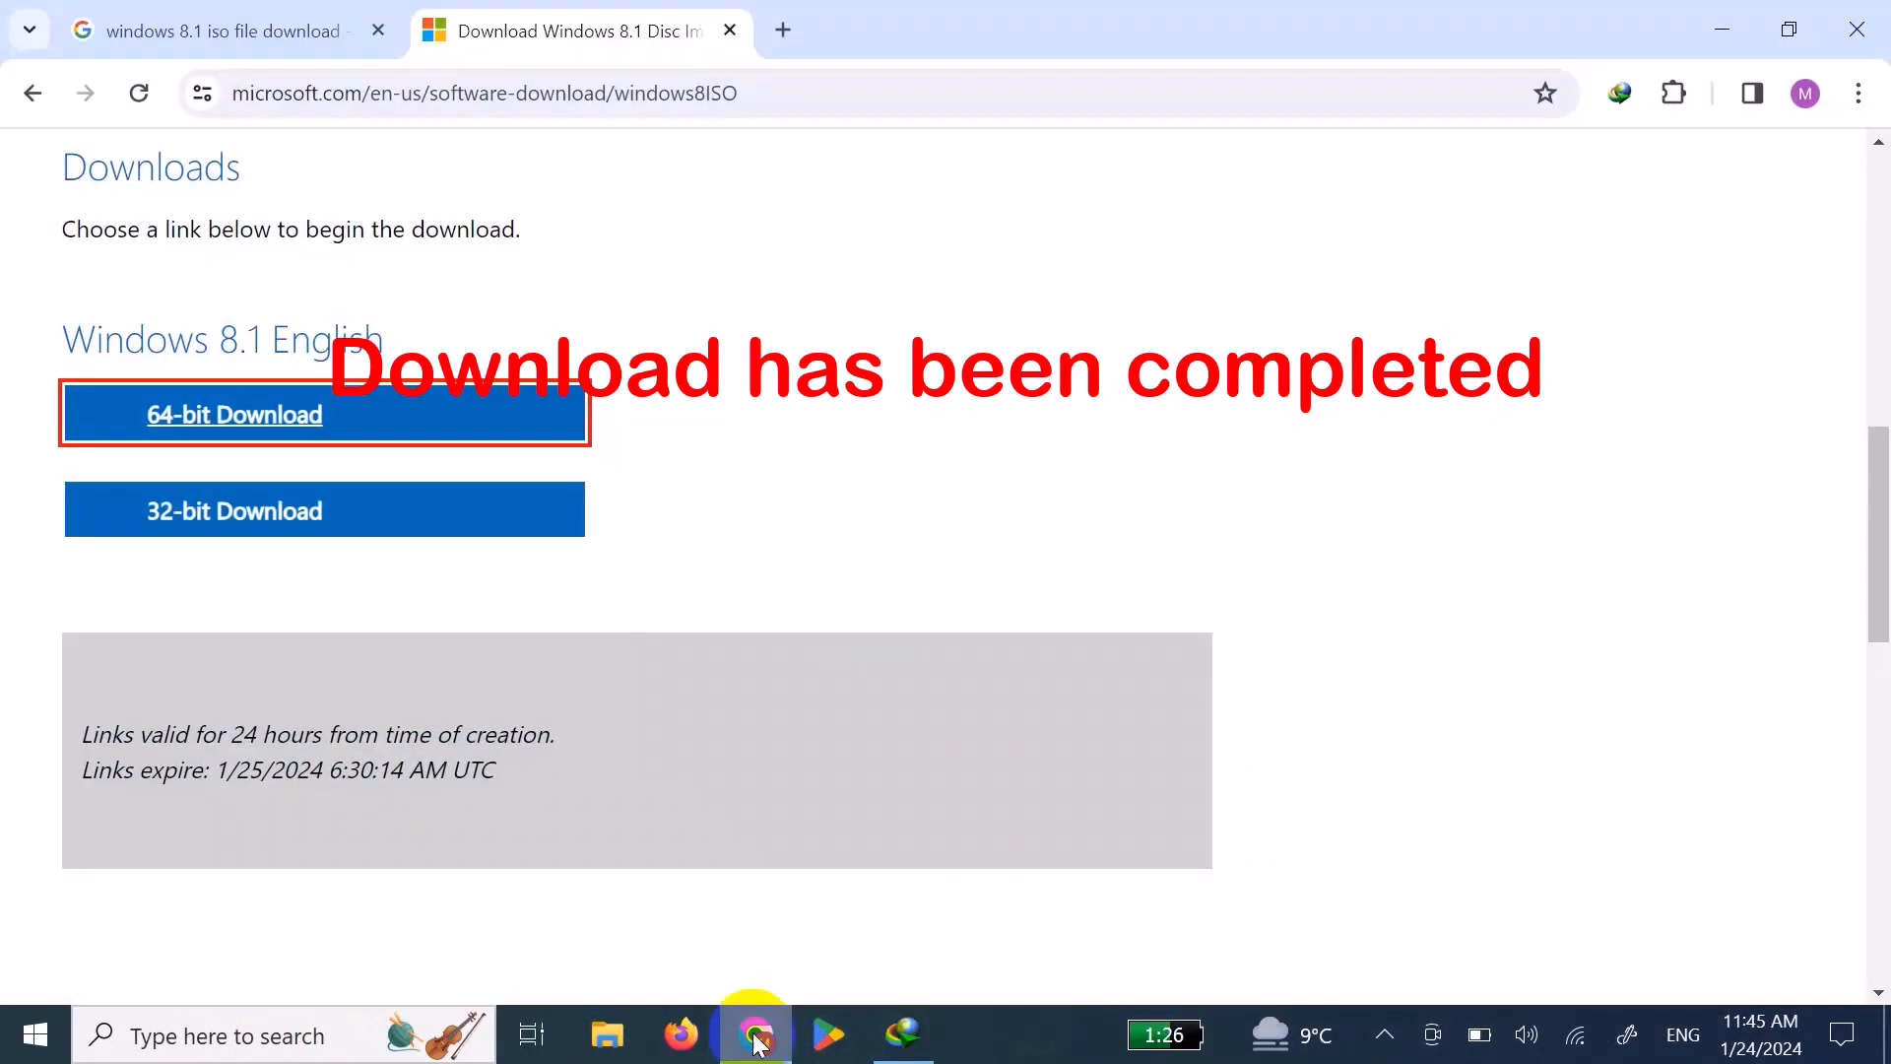
pyautogui.click(781, 31)
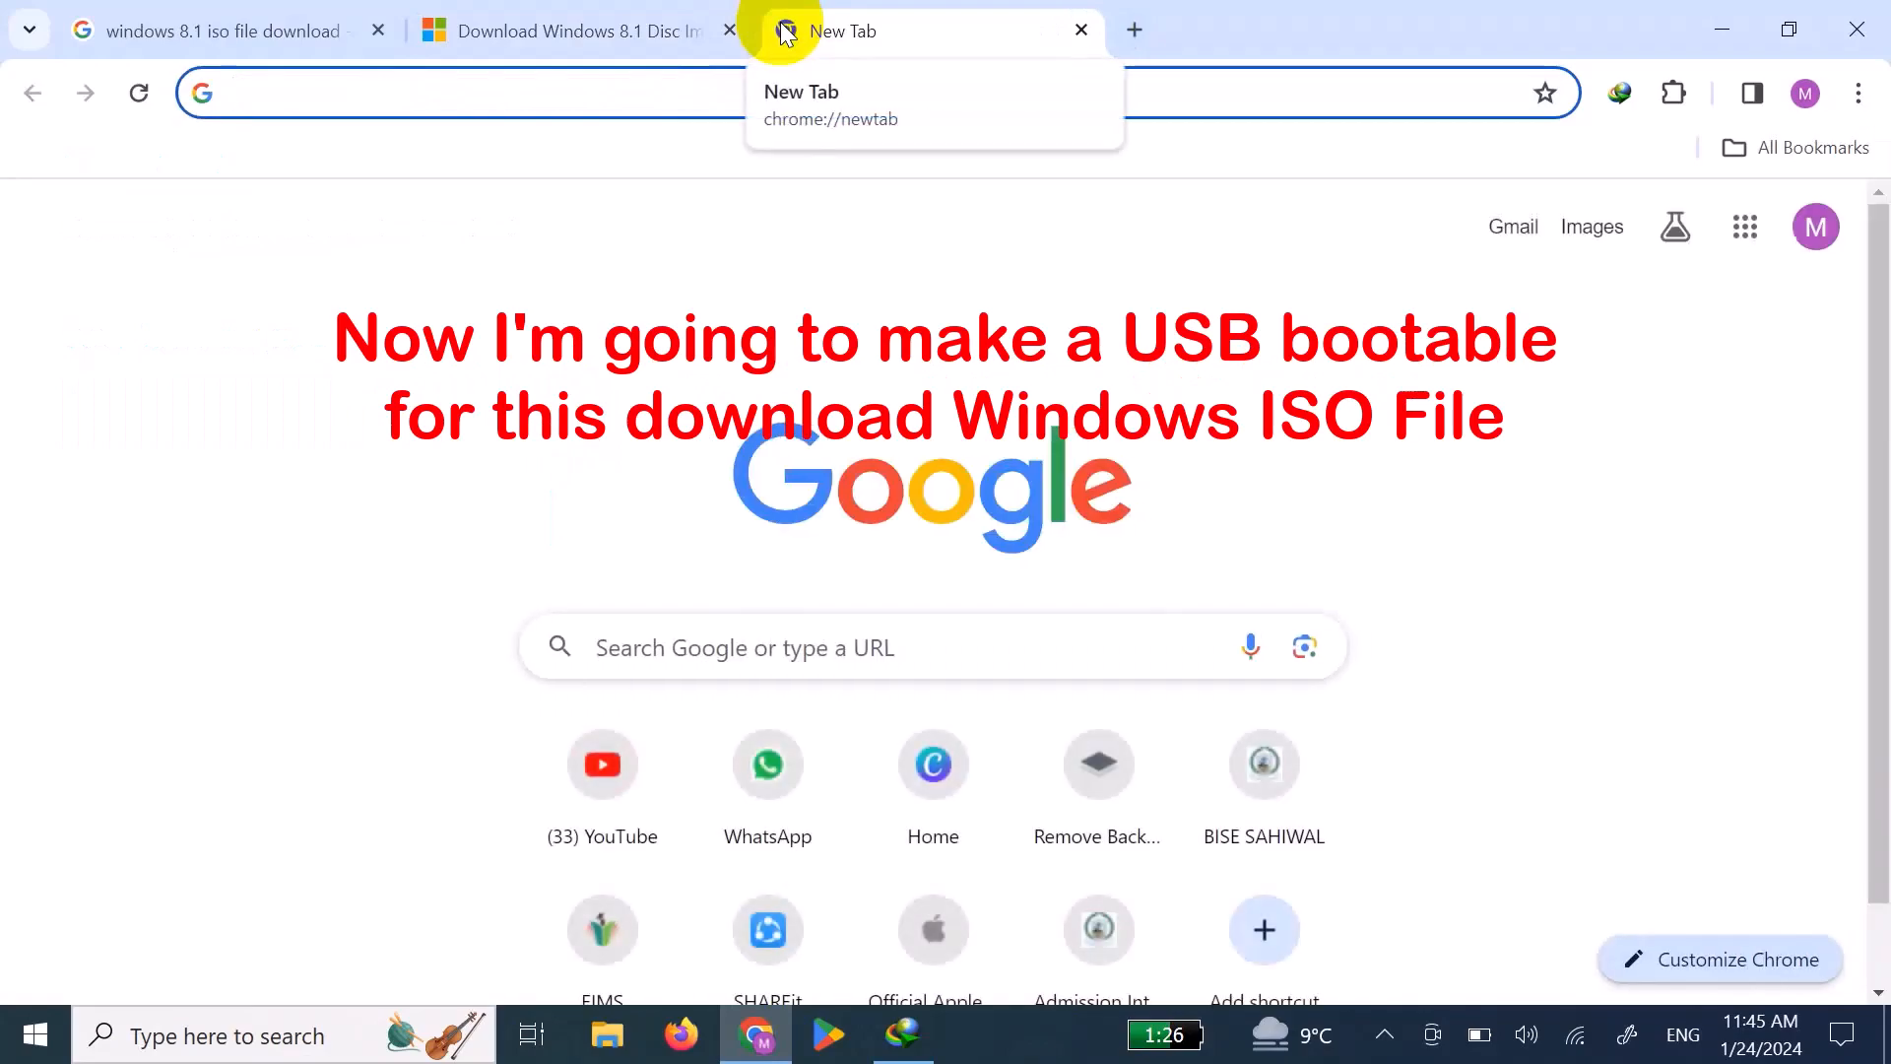
pyautogui.write('rufus')
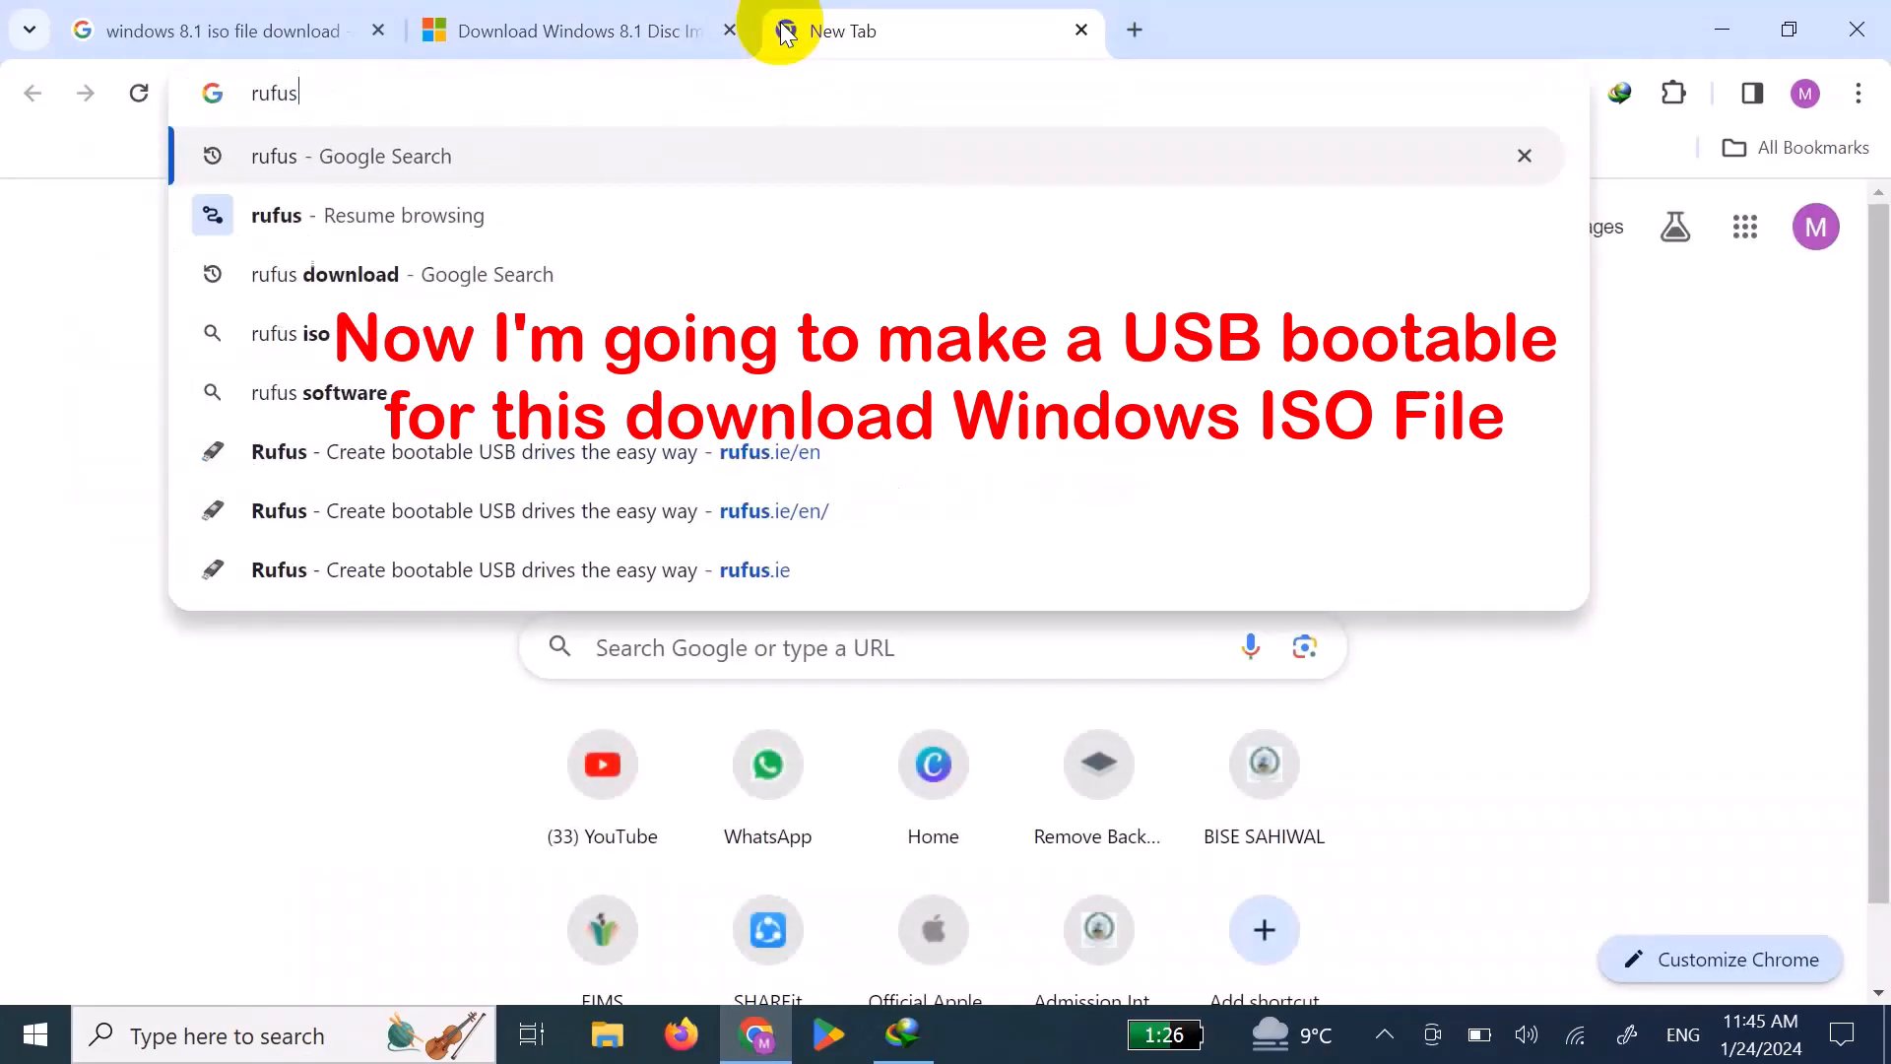
pyautogui.press('Down')
pyautogui.press('Down')
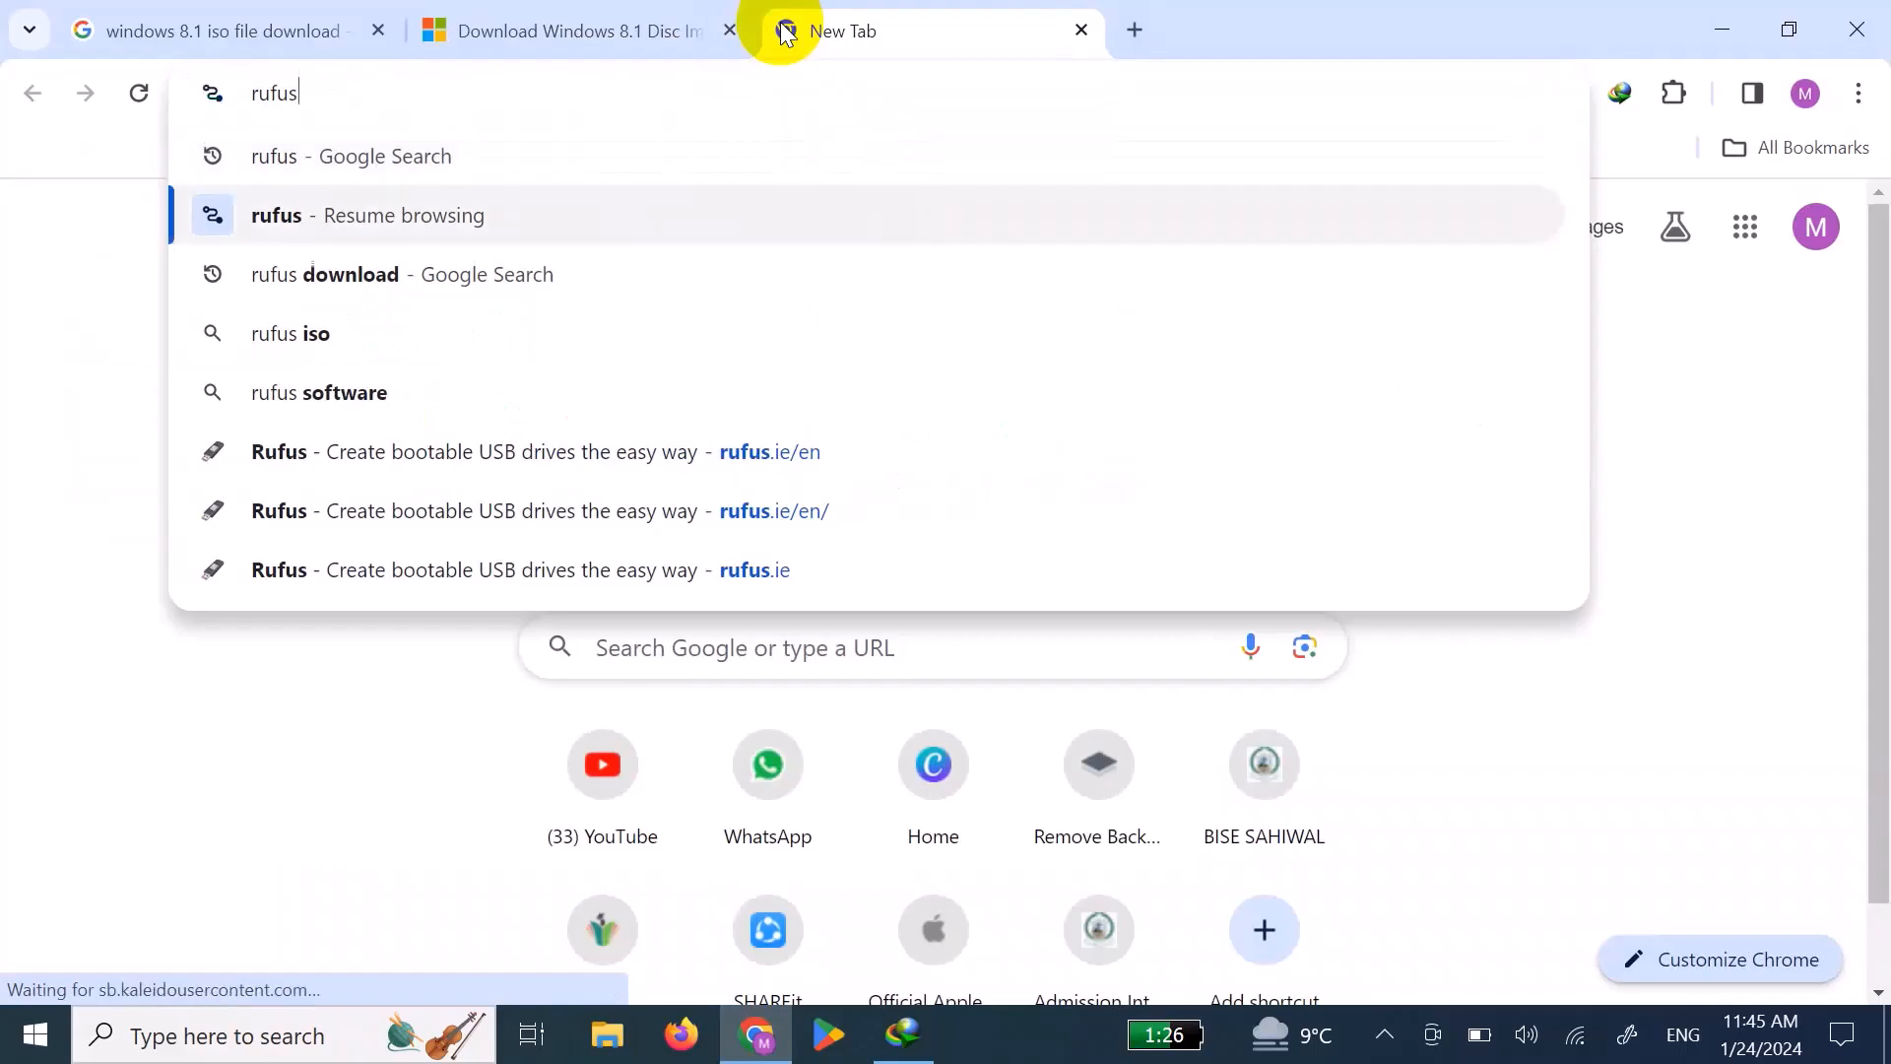
pyautogui.press('Return')
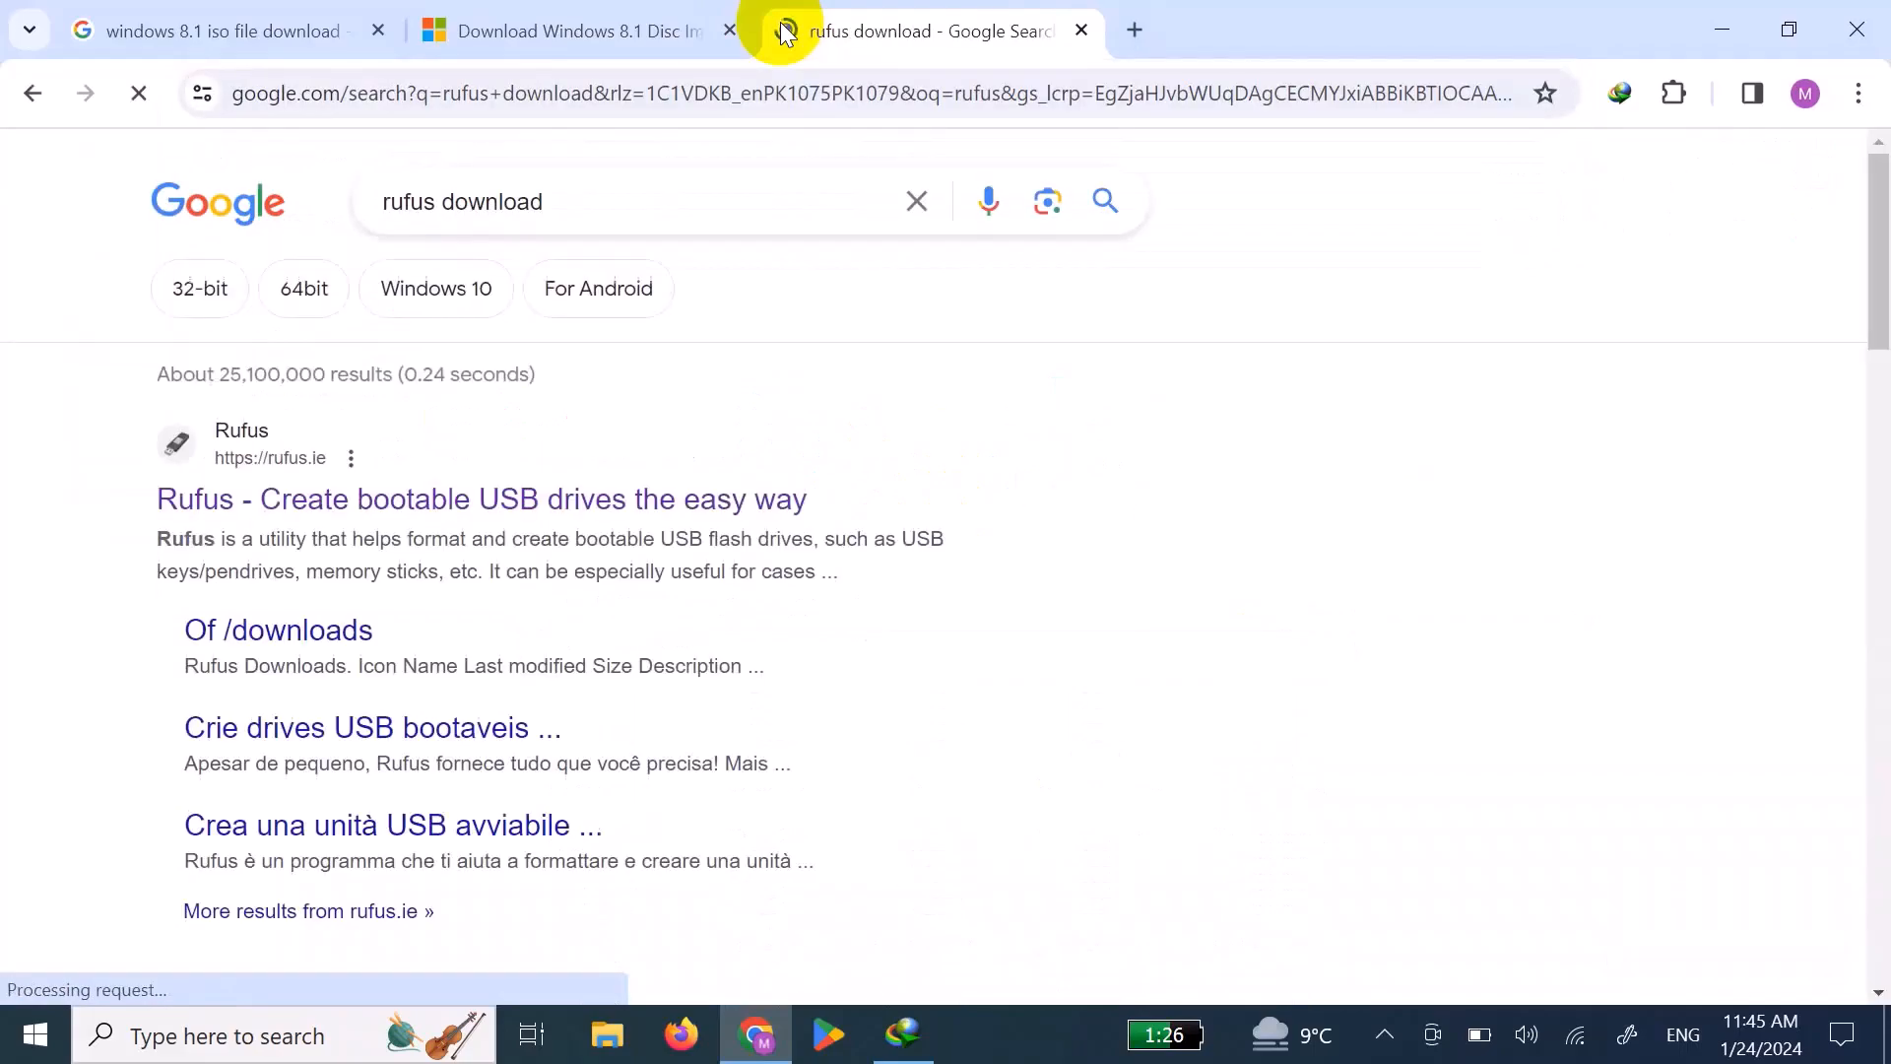
pyautogui.click(666, 516)
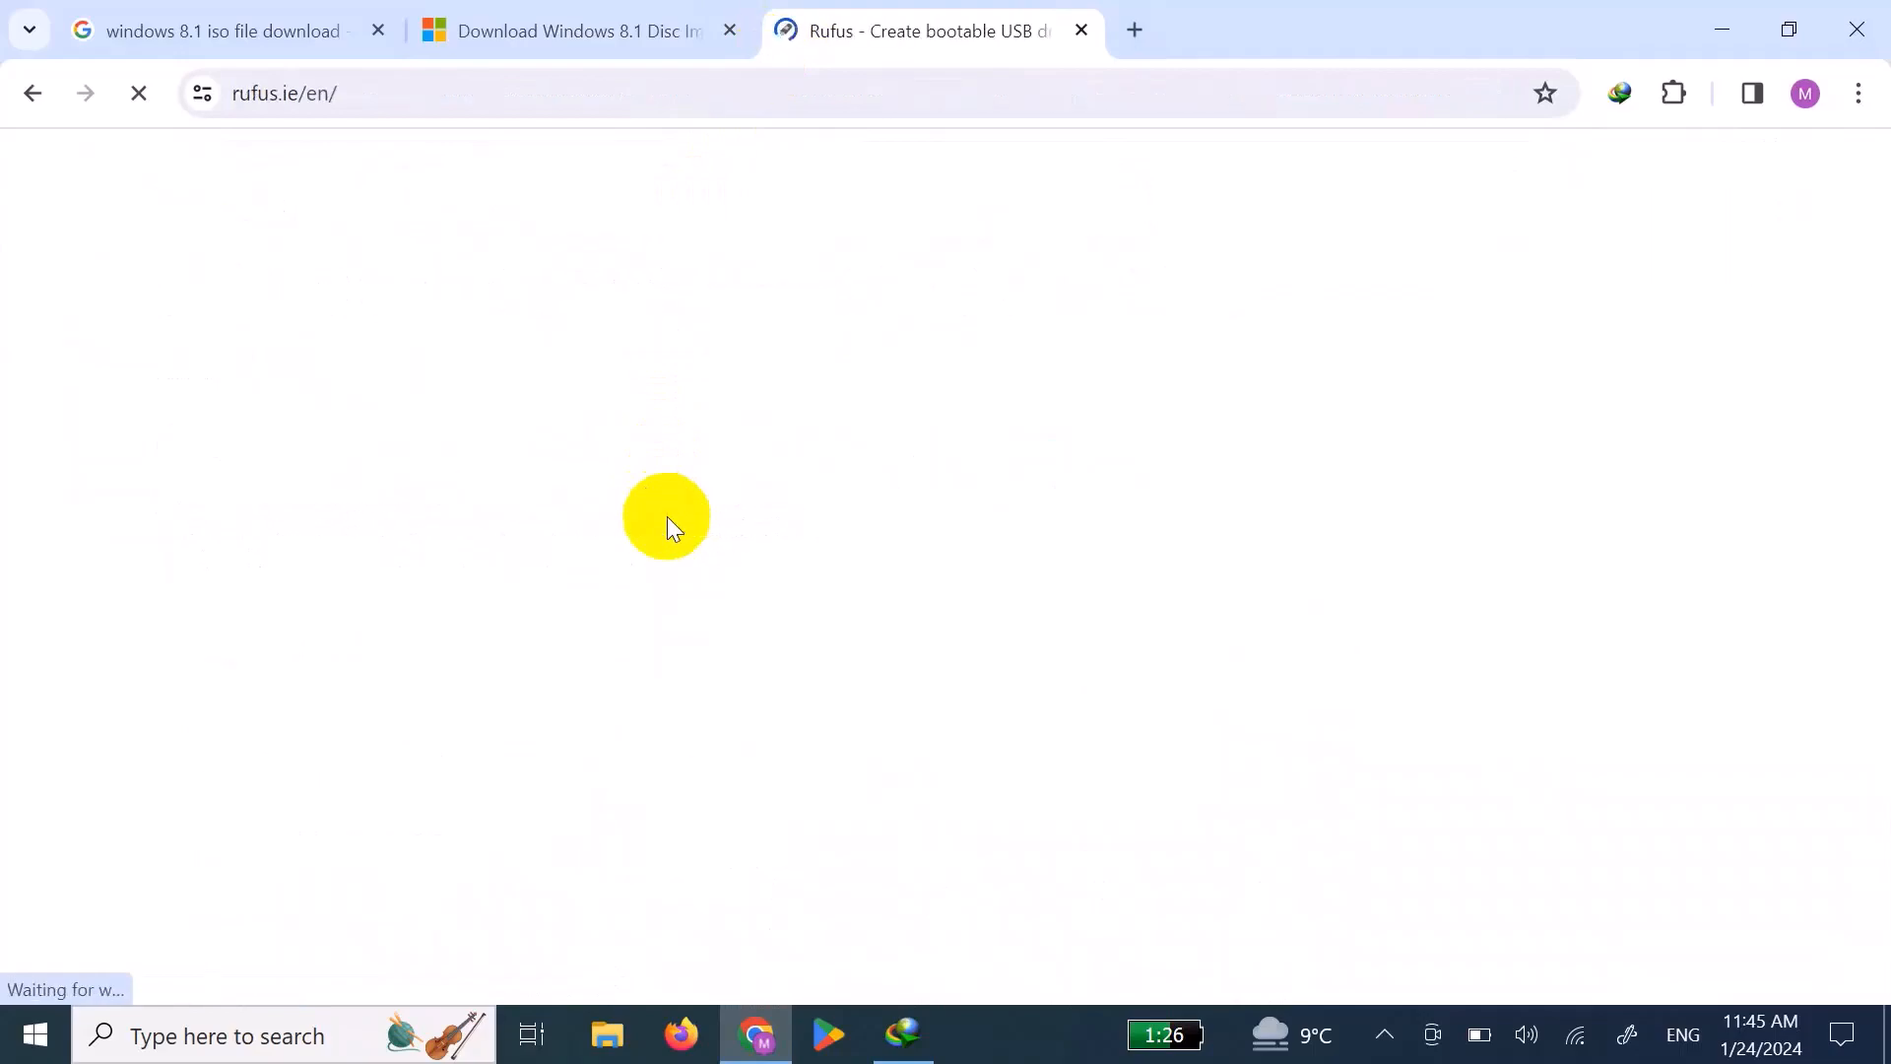
pyautogui.scroll(-7, 666, 517)
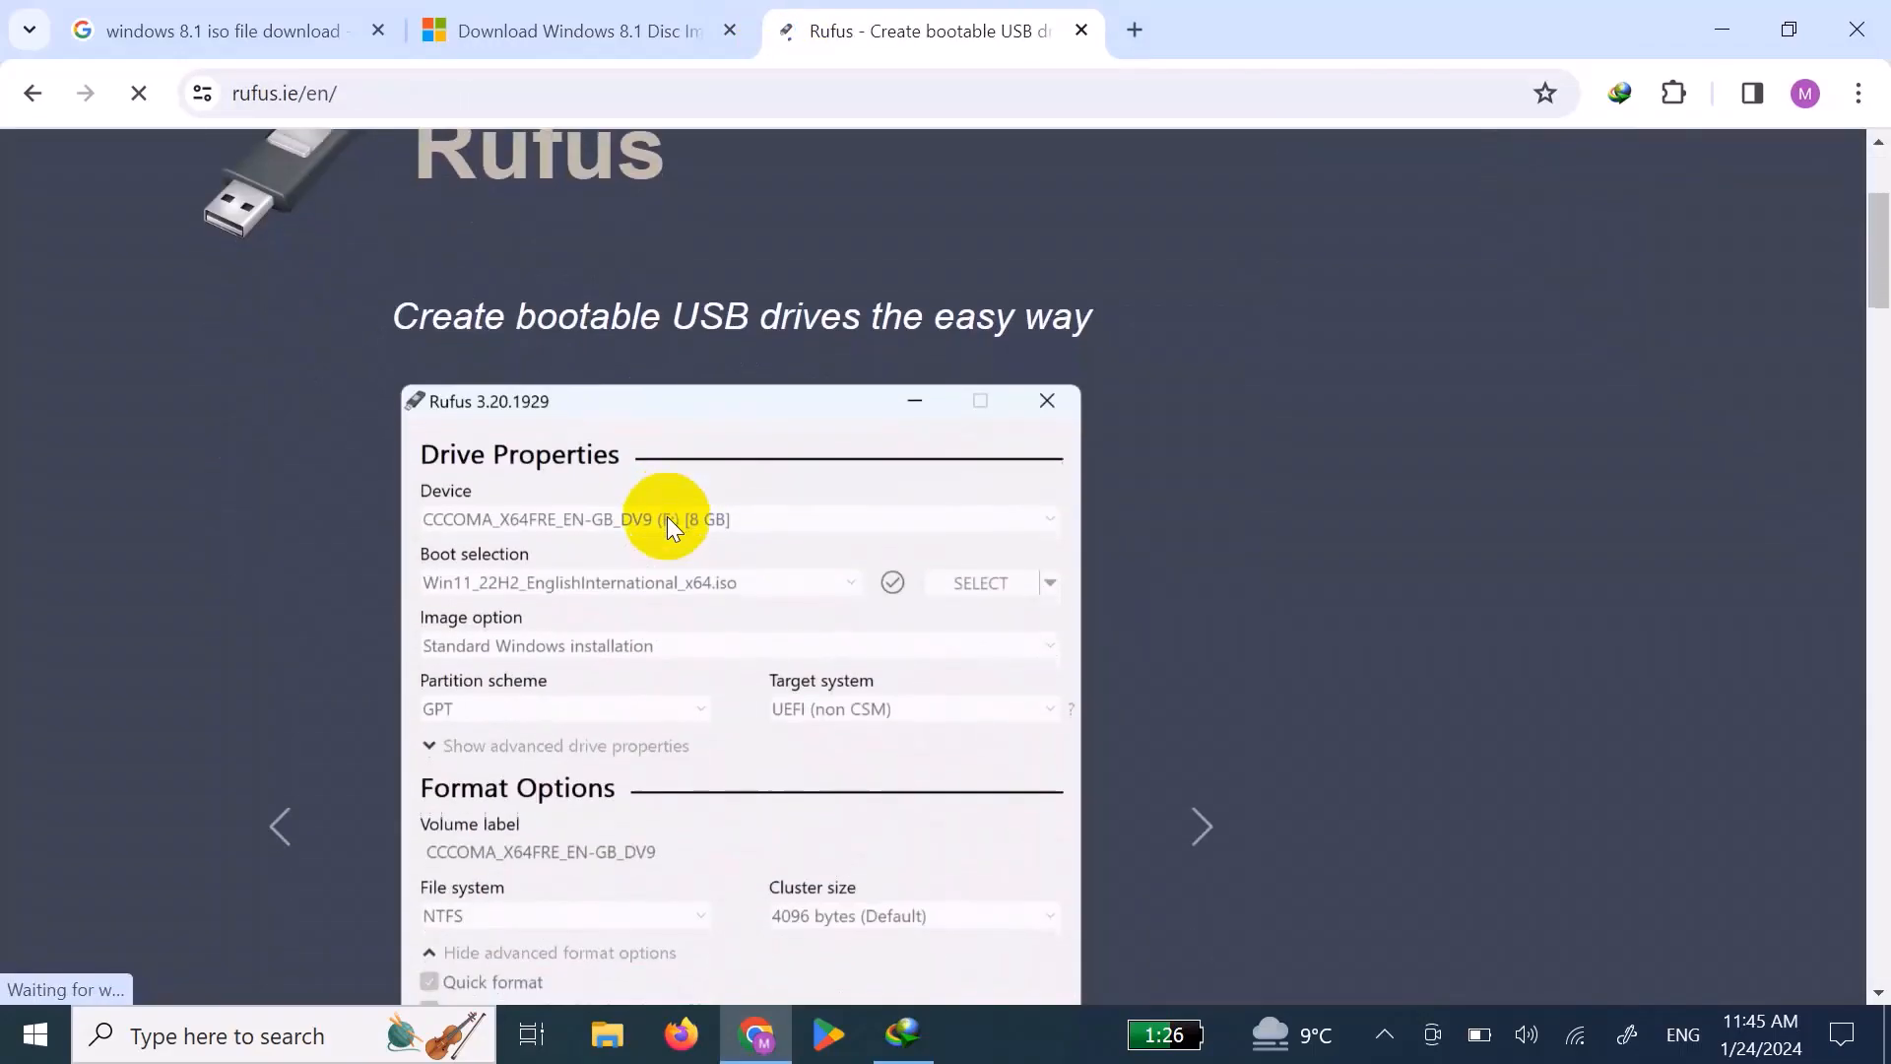
pyautogui.scroll(-10, 666, 516)
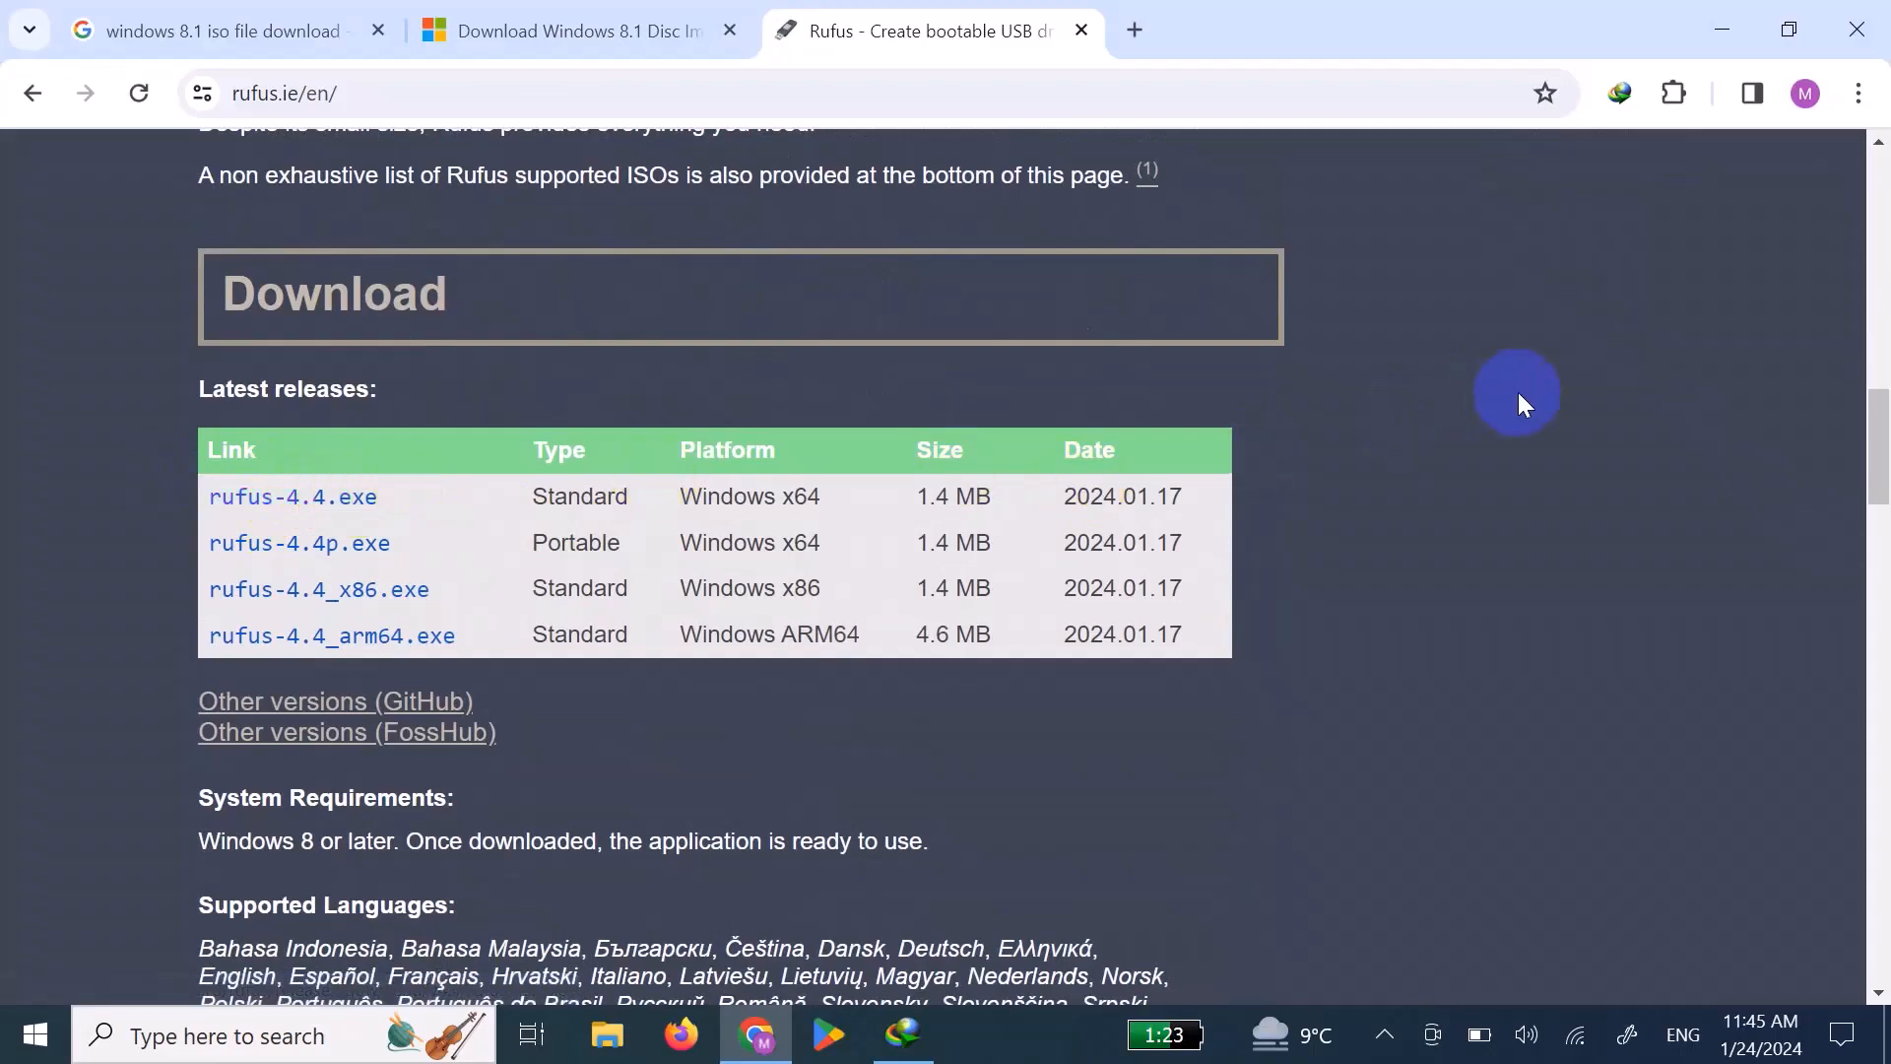
# Switch to File Explorer and open the Downloads folder.
pyautogui.press('super+d')
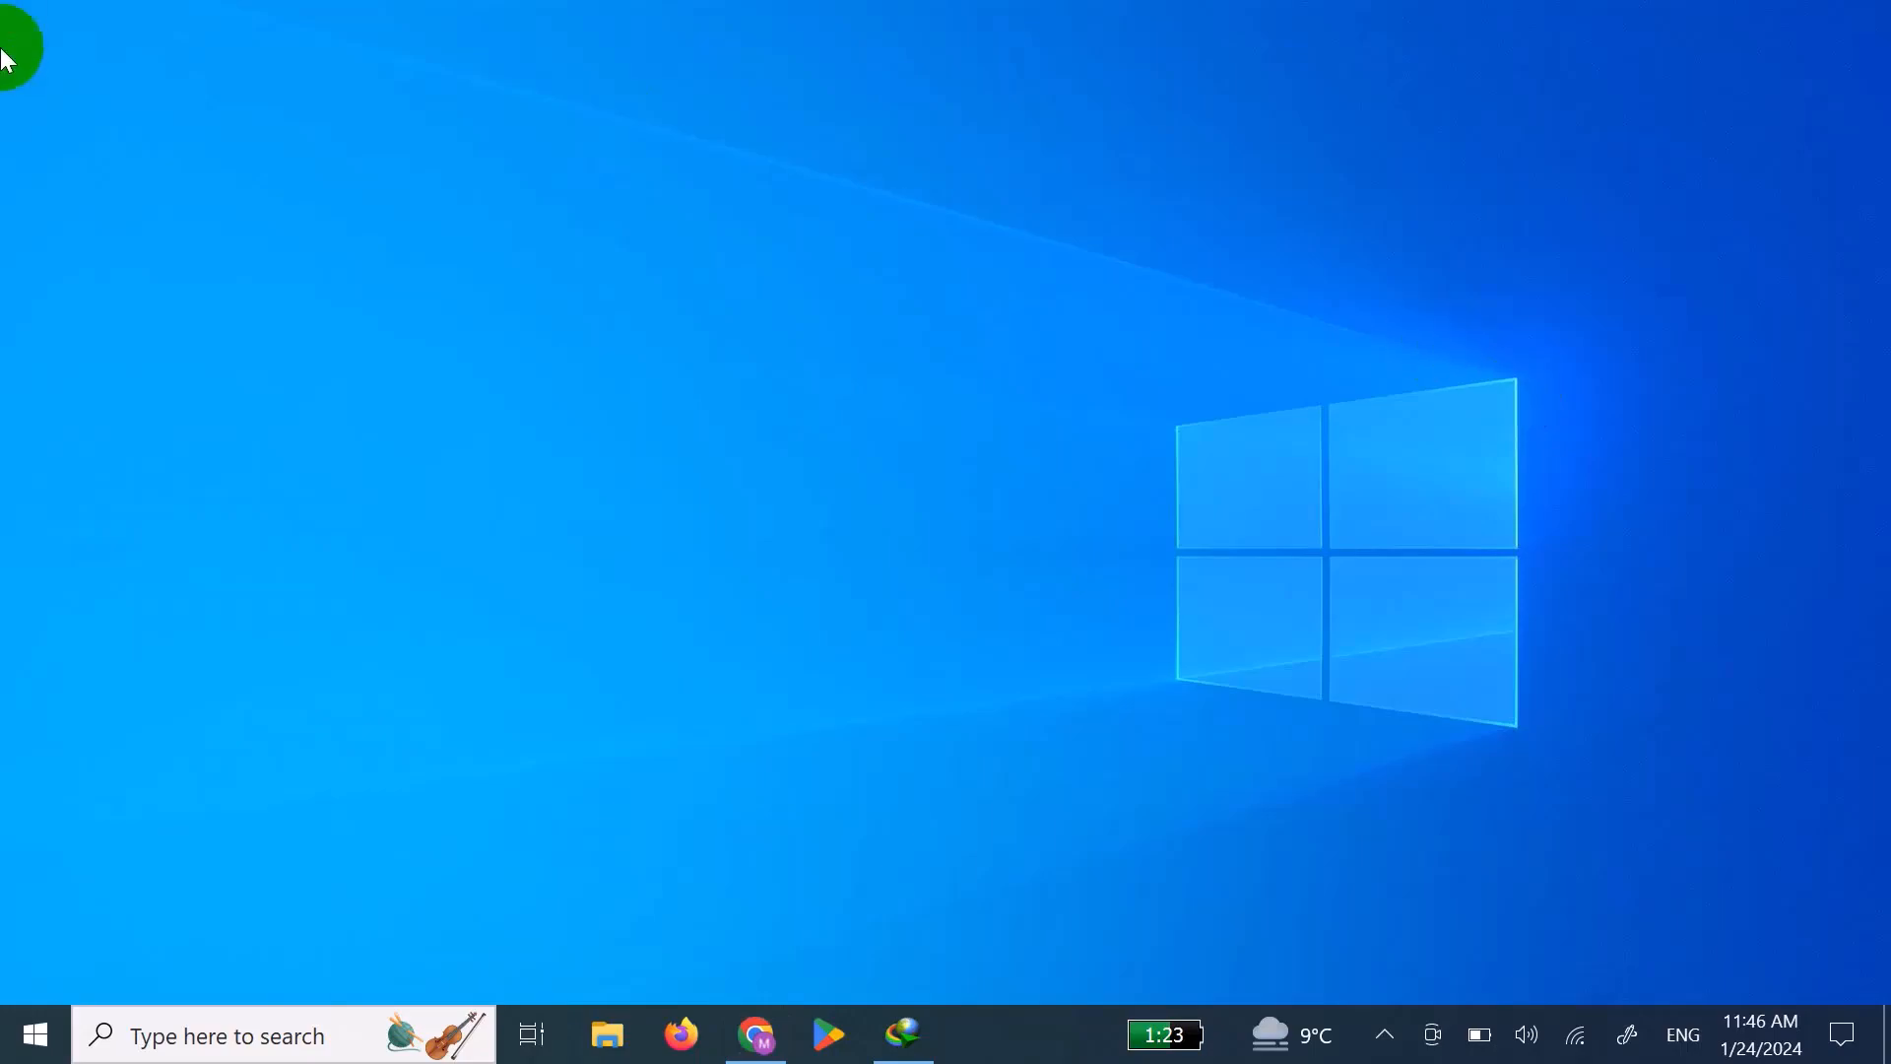
pyautogui.press('super+e')
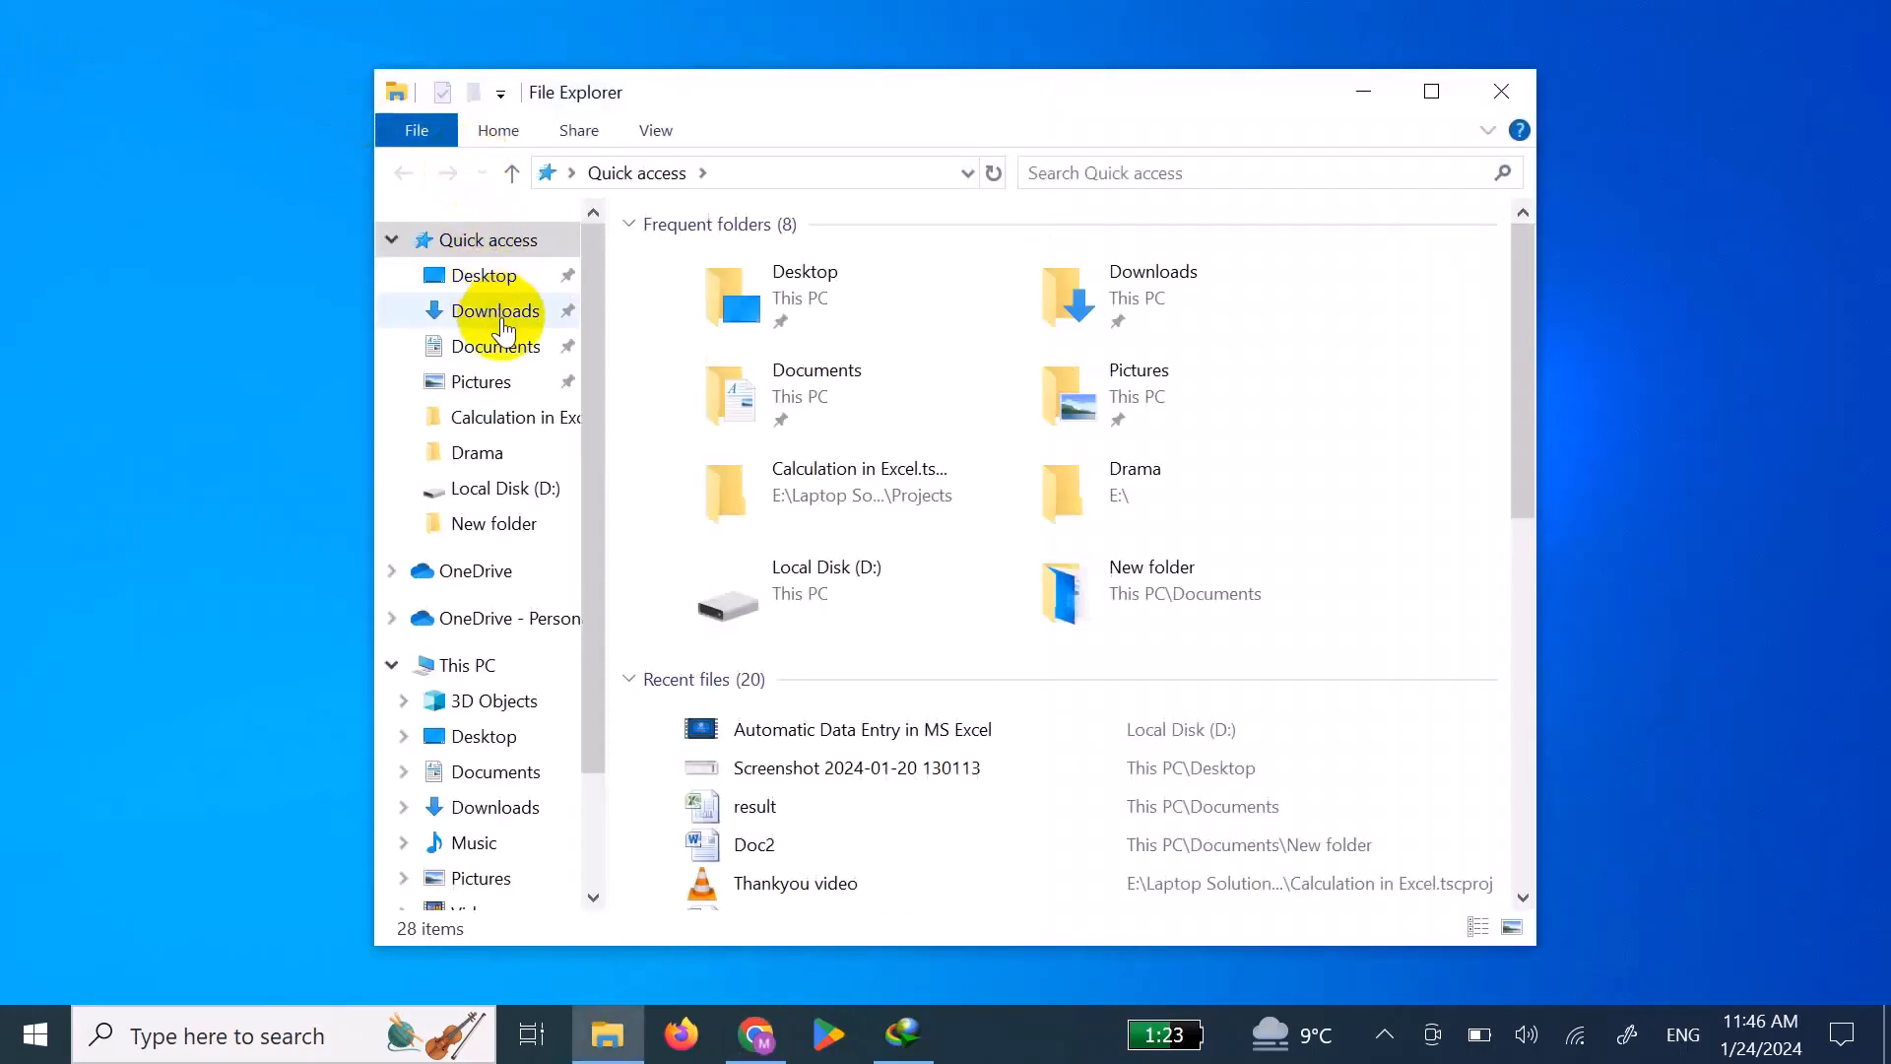
pyautogui.click(486, 314)
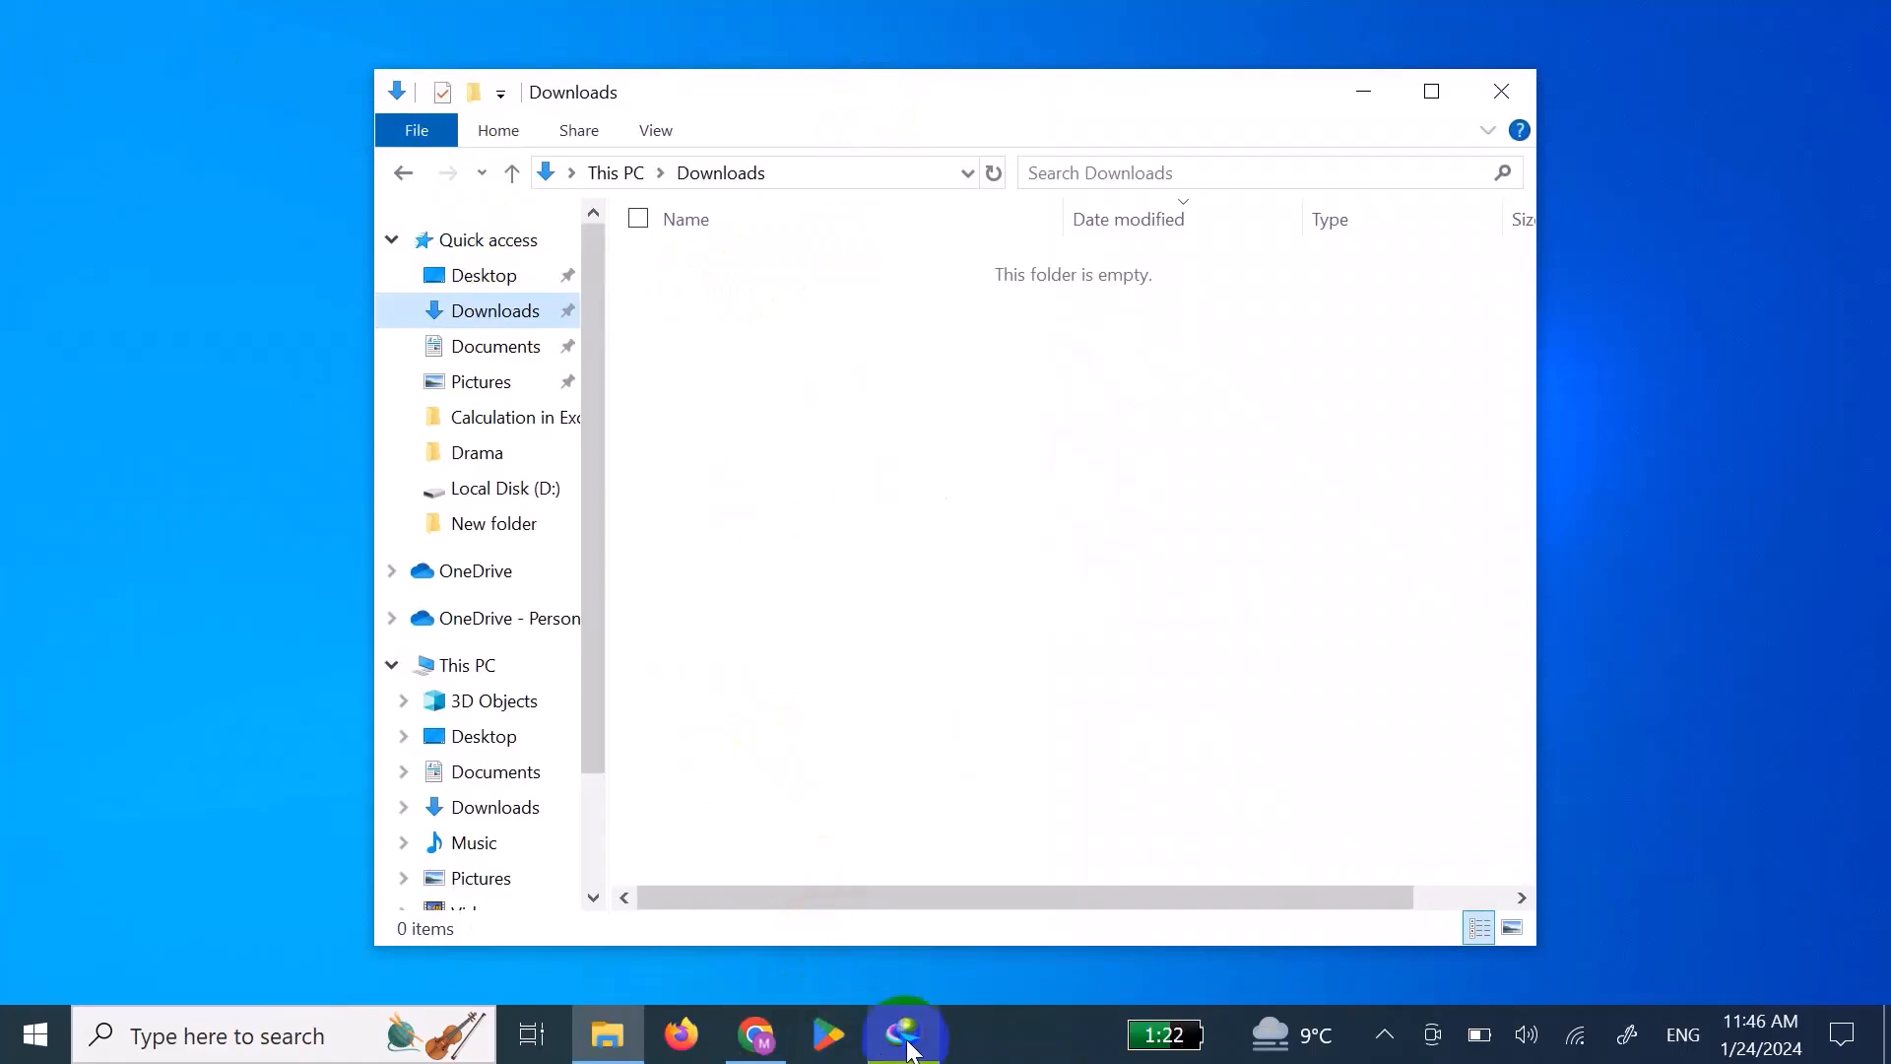
# Return to the Rufus page in Chrome, dismiss the advertisement, and download rufus-4.4.exe, the standard Windows x64 release.
pyautogui.click(758, 1034)
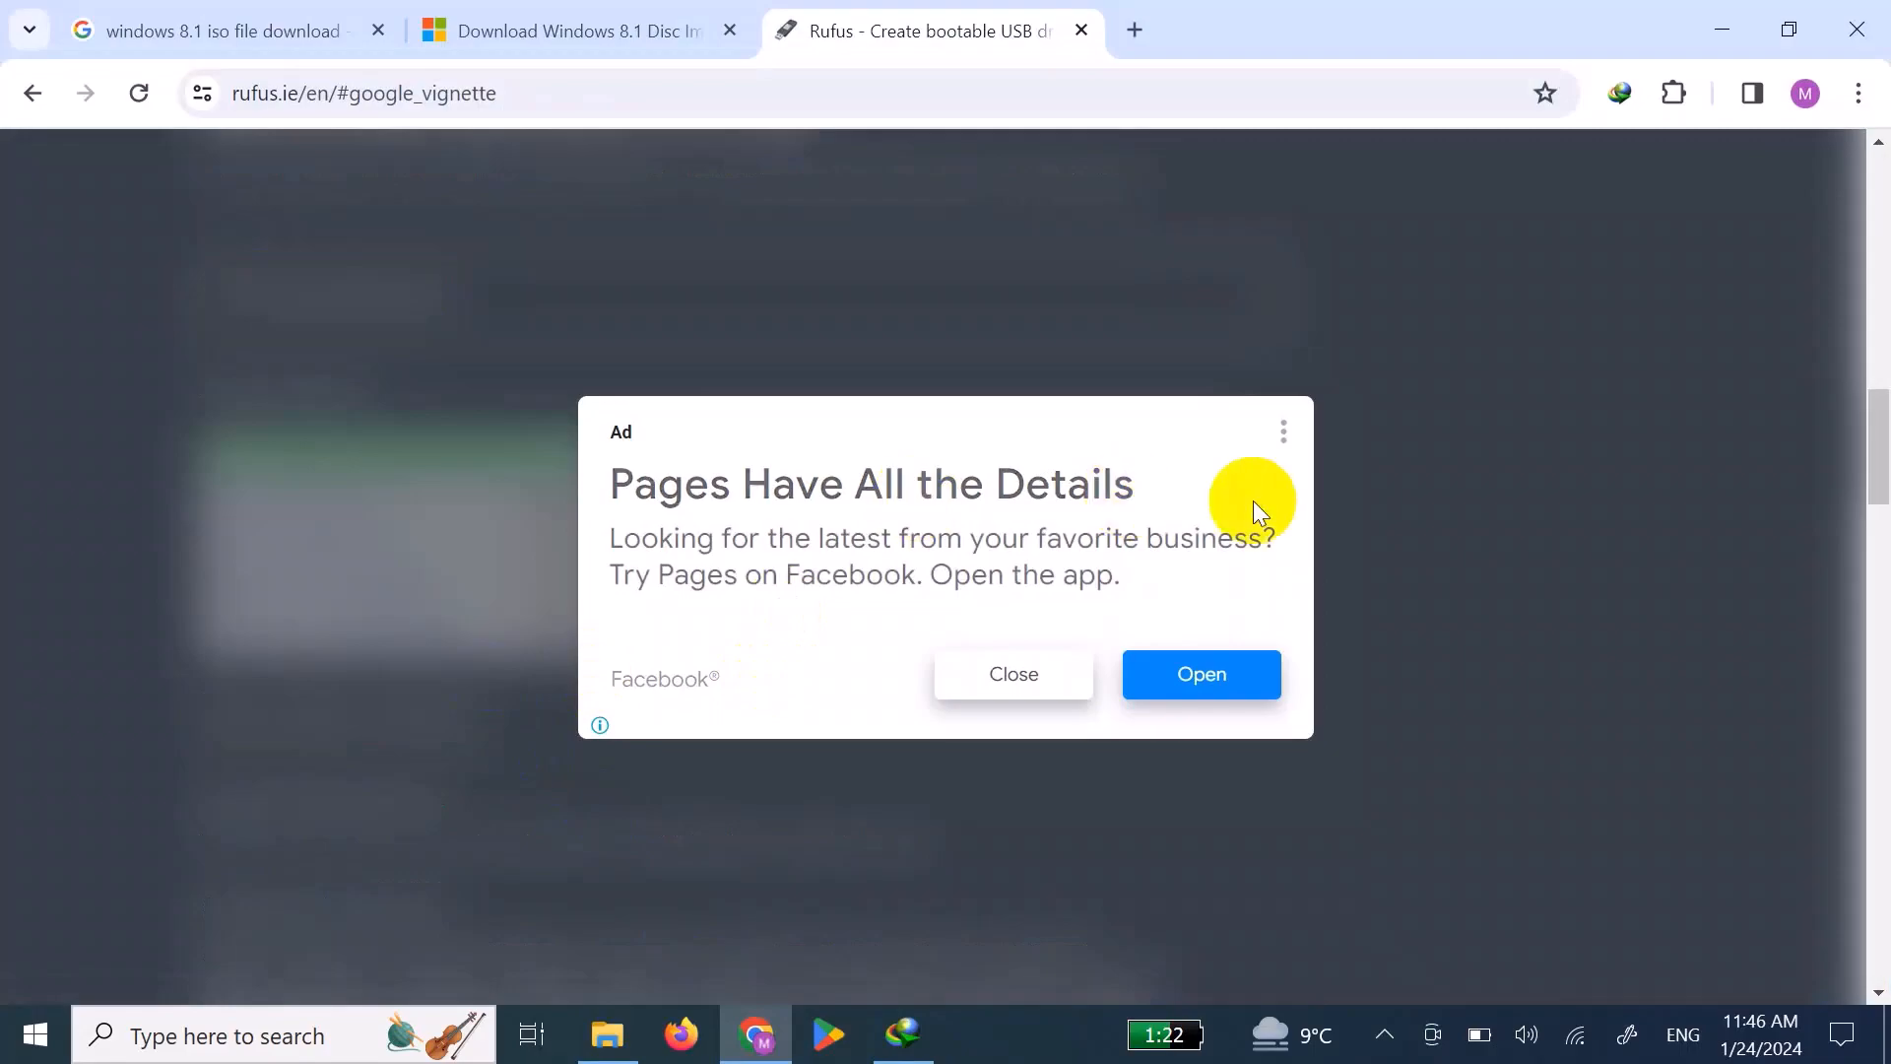
pyautogui.click(1042, 680)
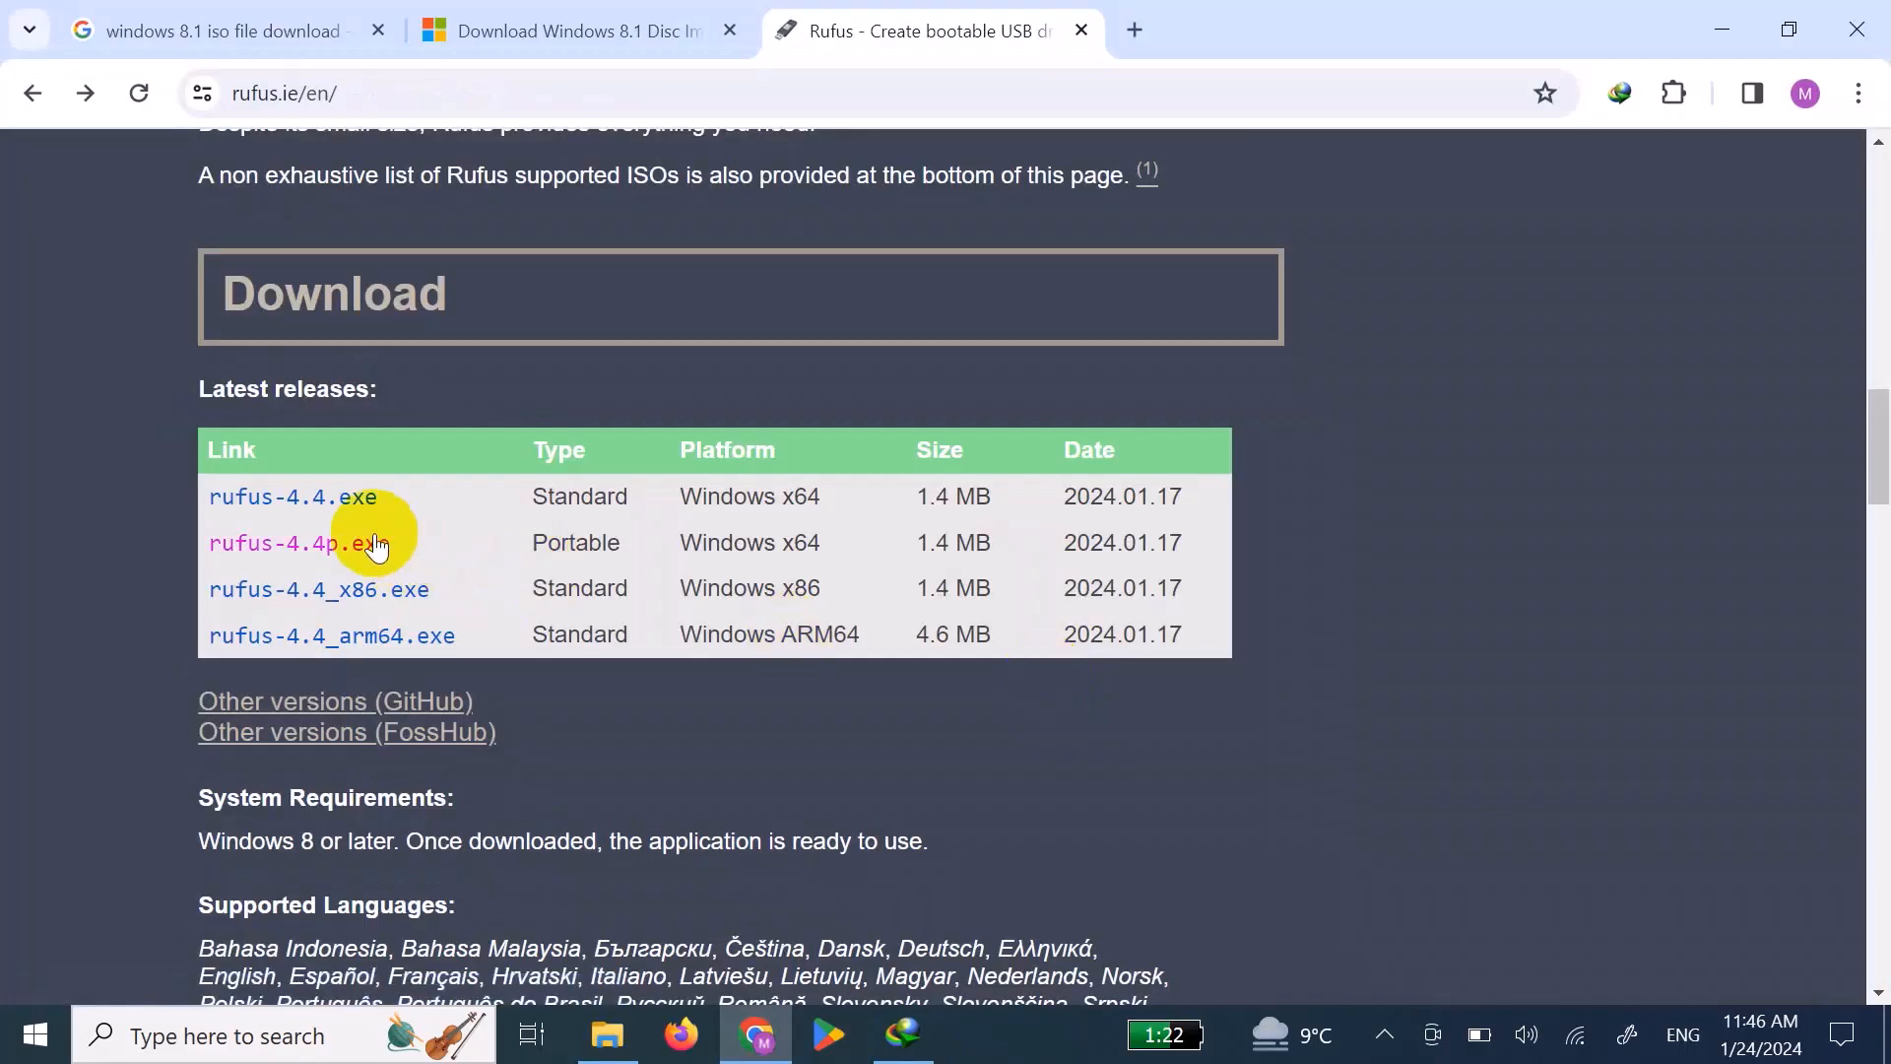
pyautogui.click(328, 511)
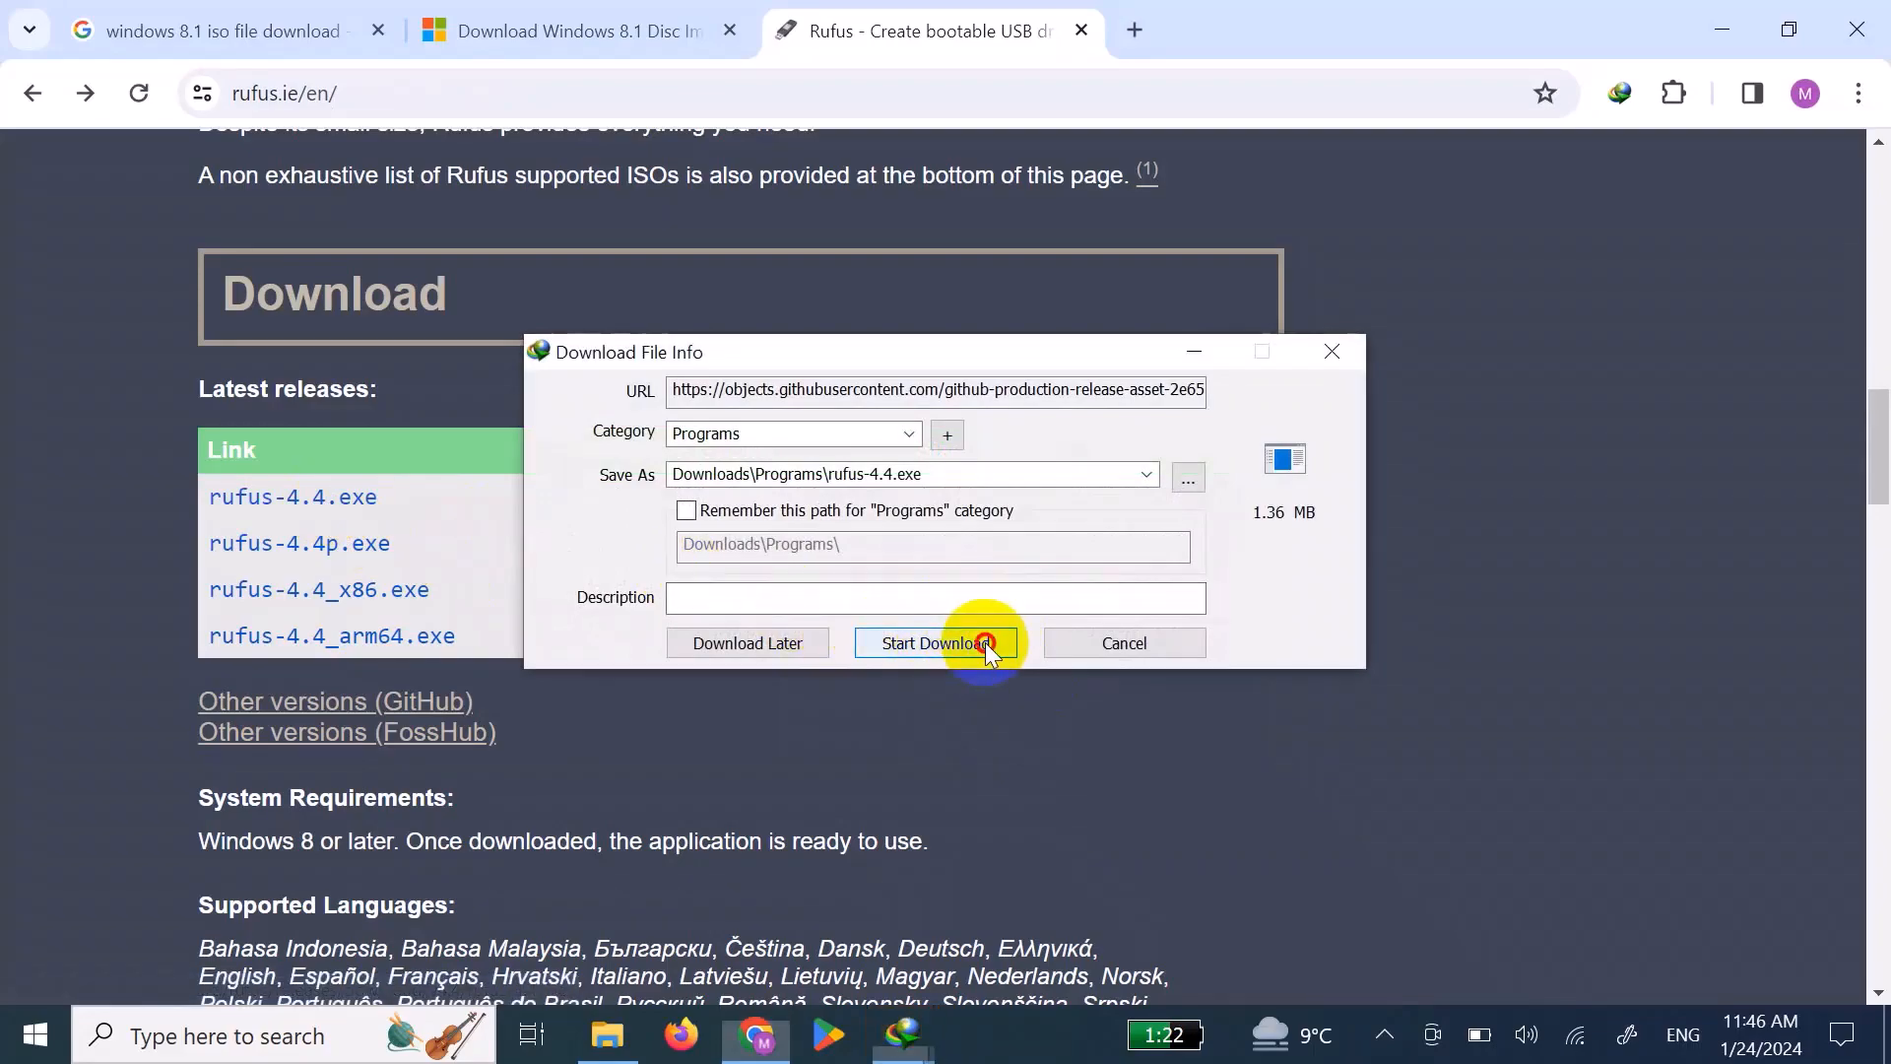
pyautogui.click(985, 642)
pyautogui.click(1034, 589)
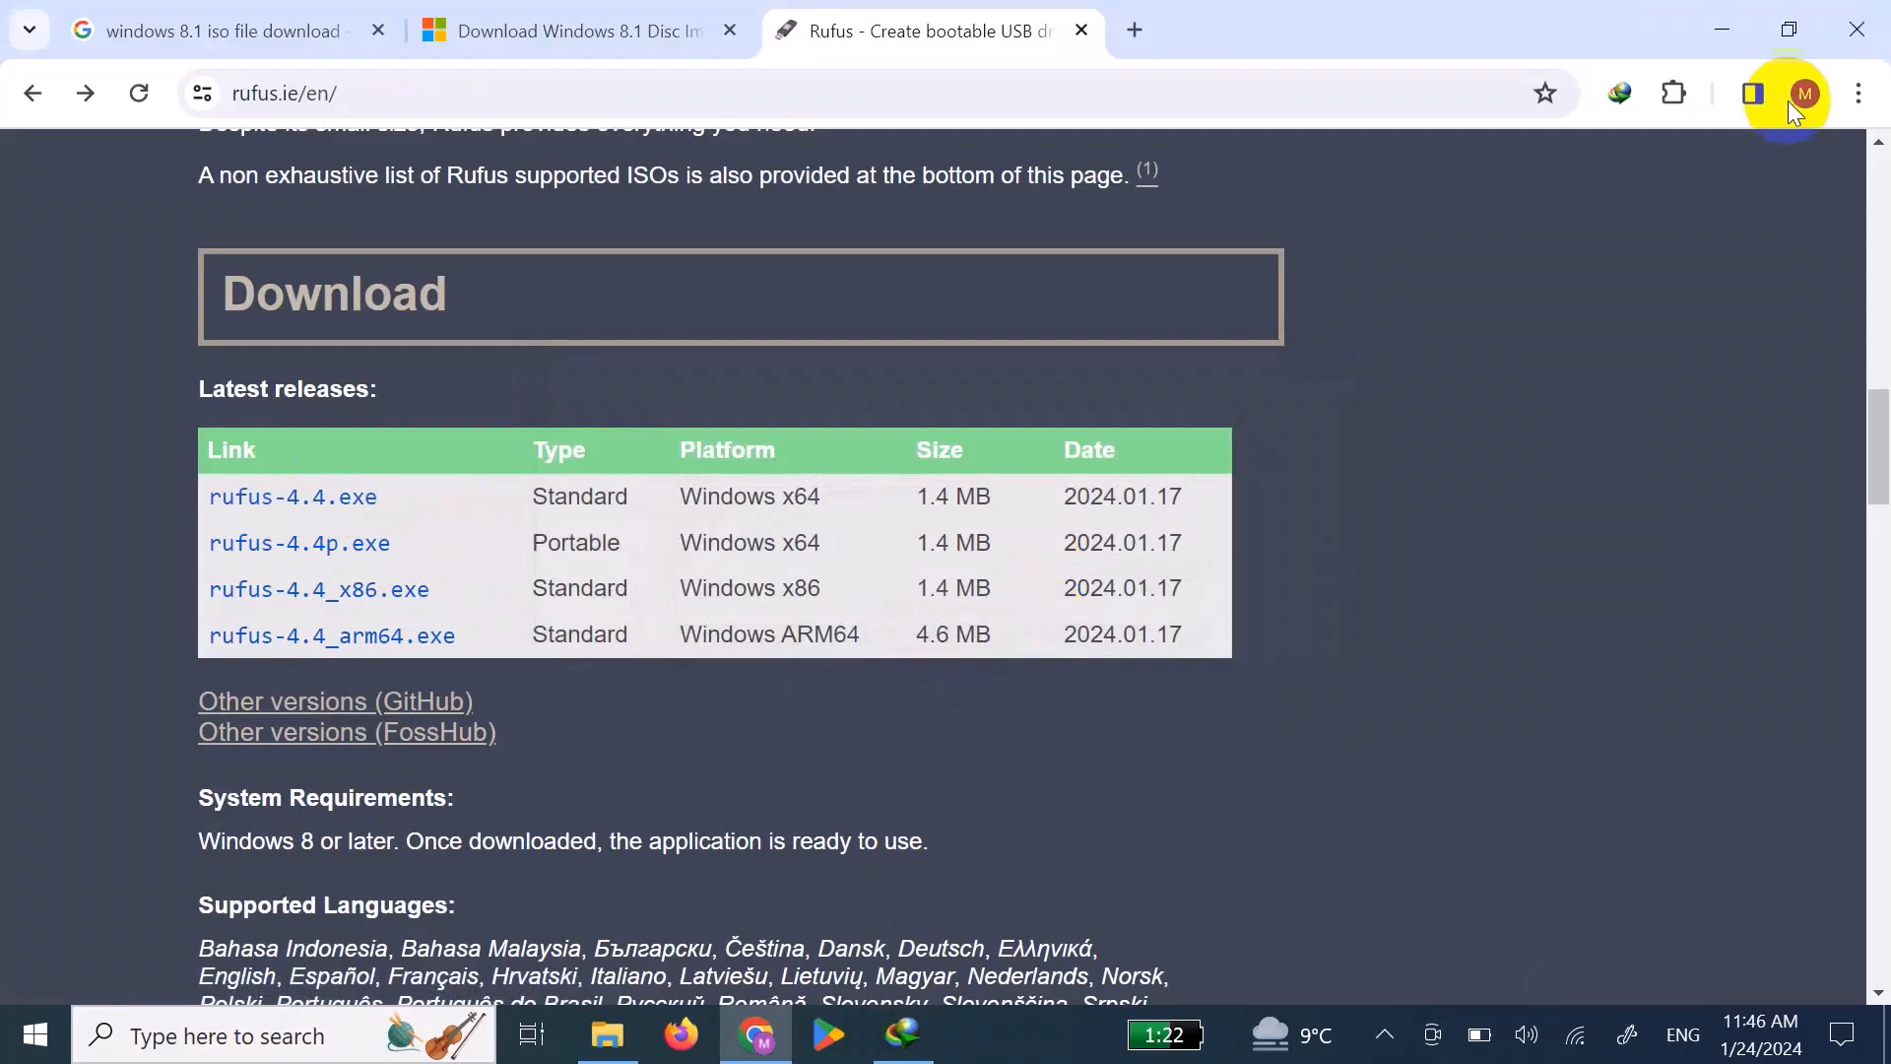
# Open the Programs folder inside Downloads and launch rufus-4.4.
pyautogui.click(1722, 29)
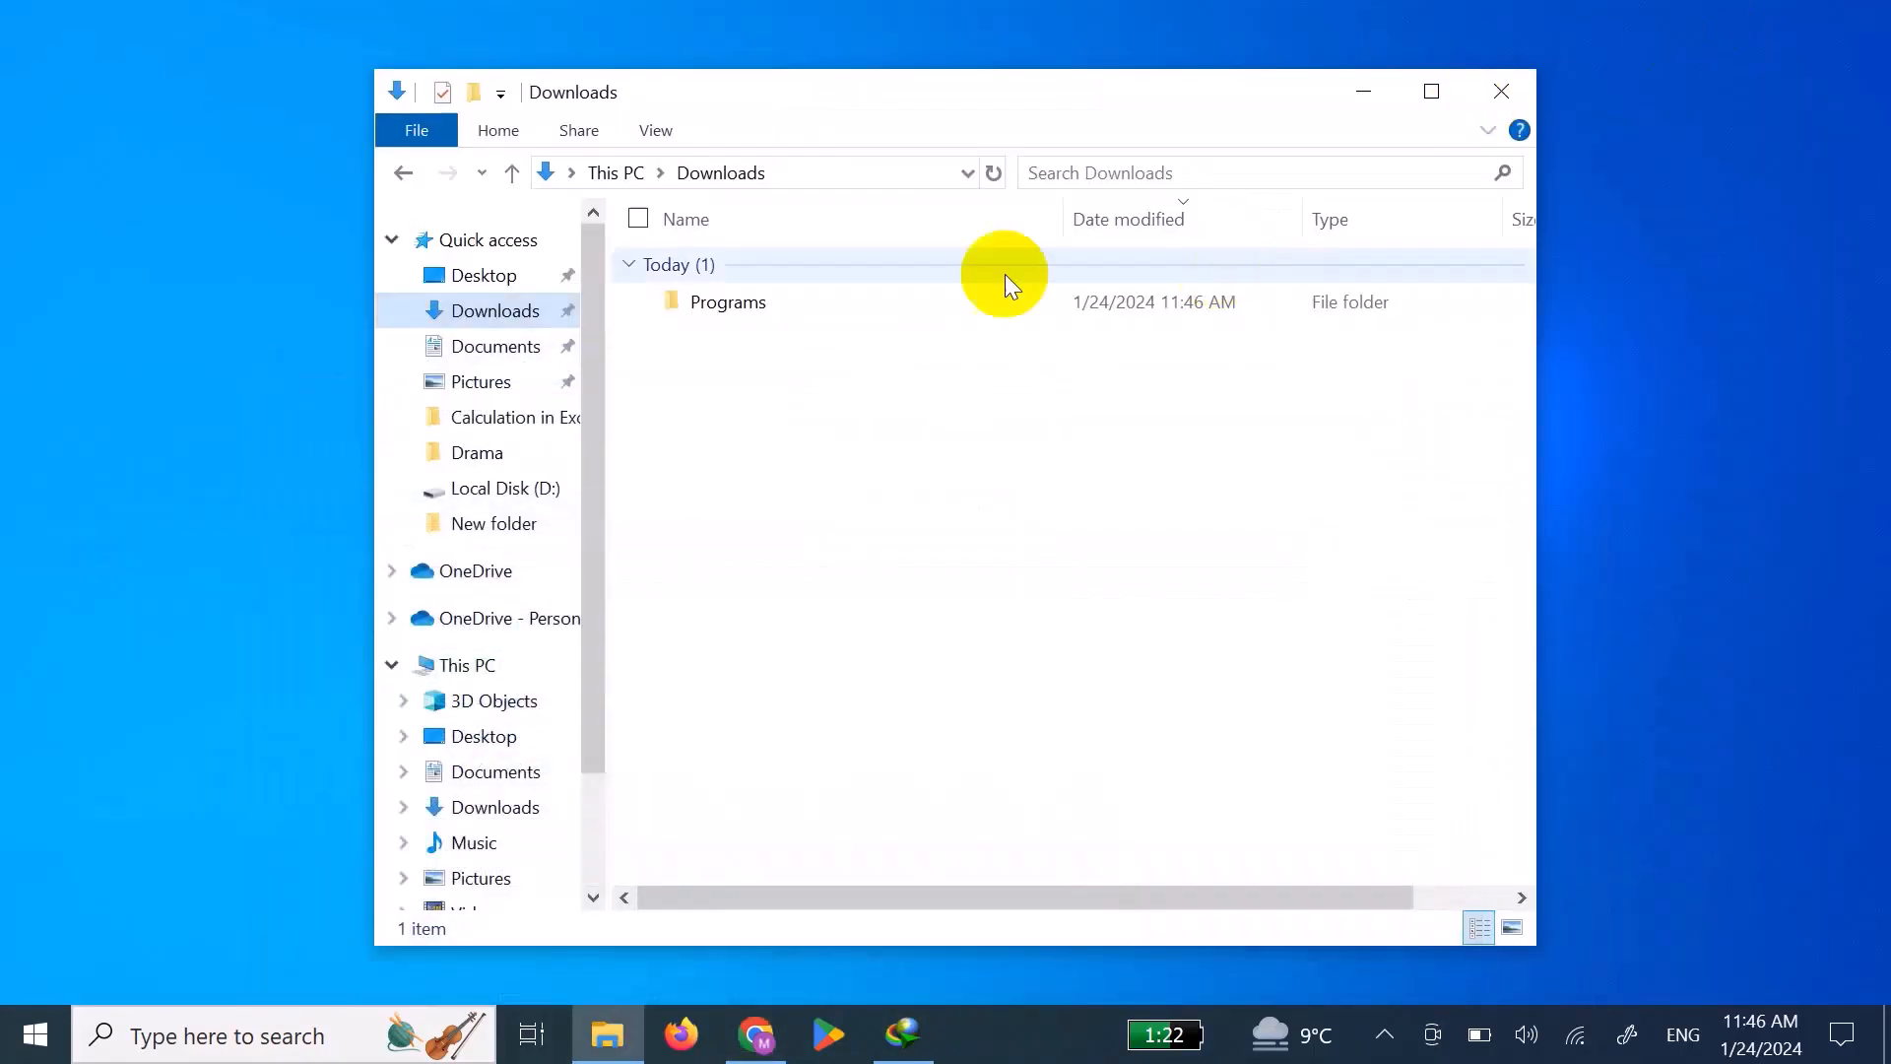
pyautogui.doubleClick(784, 299)
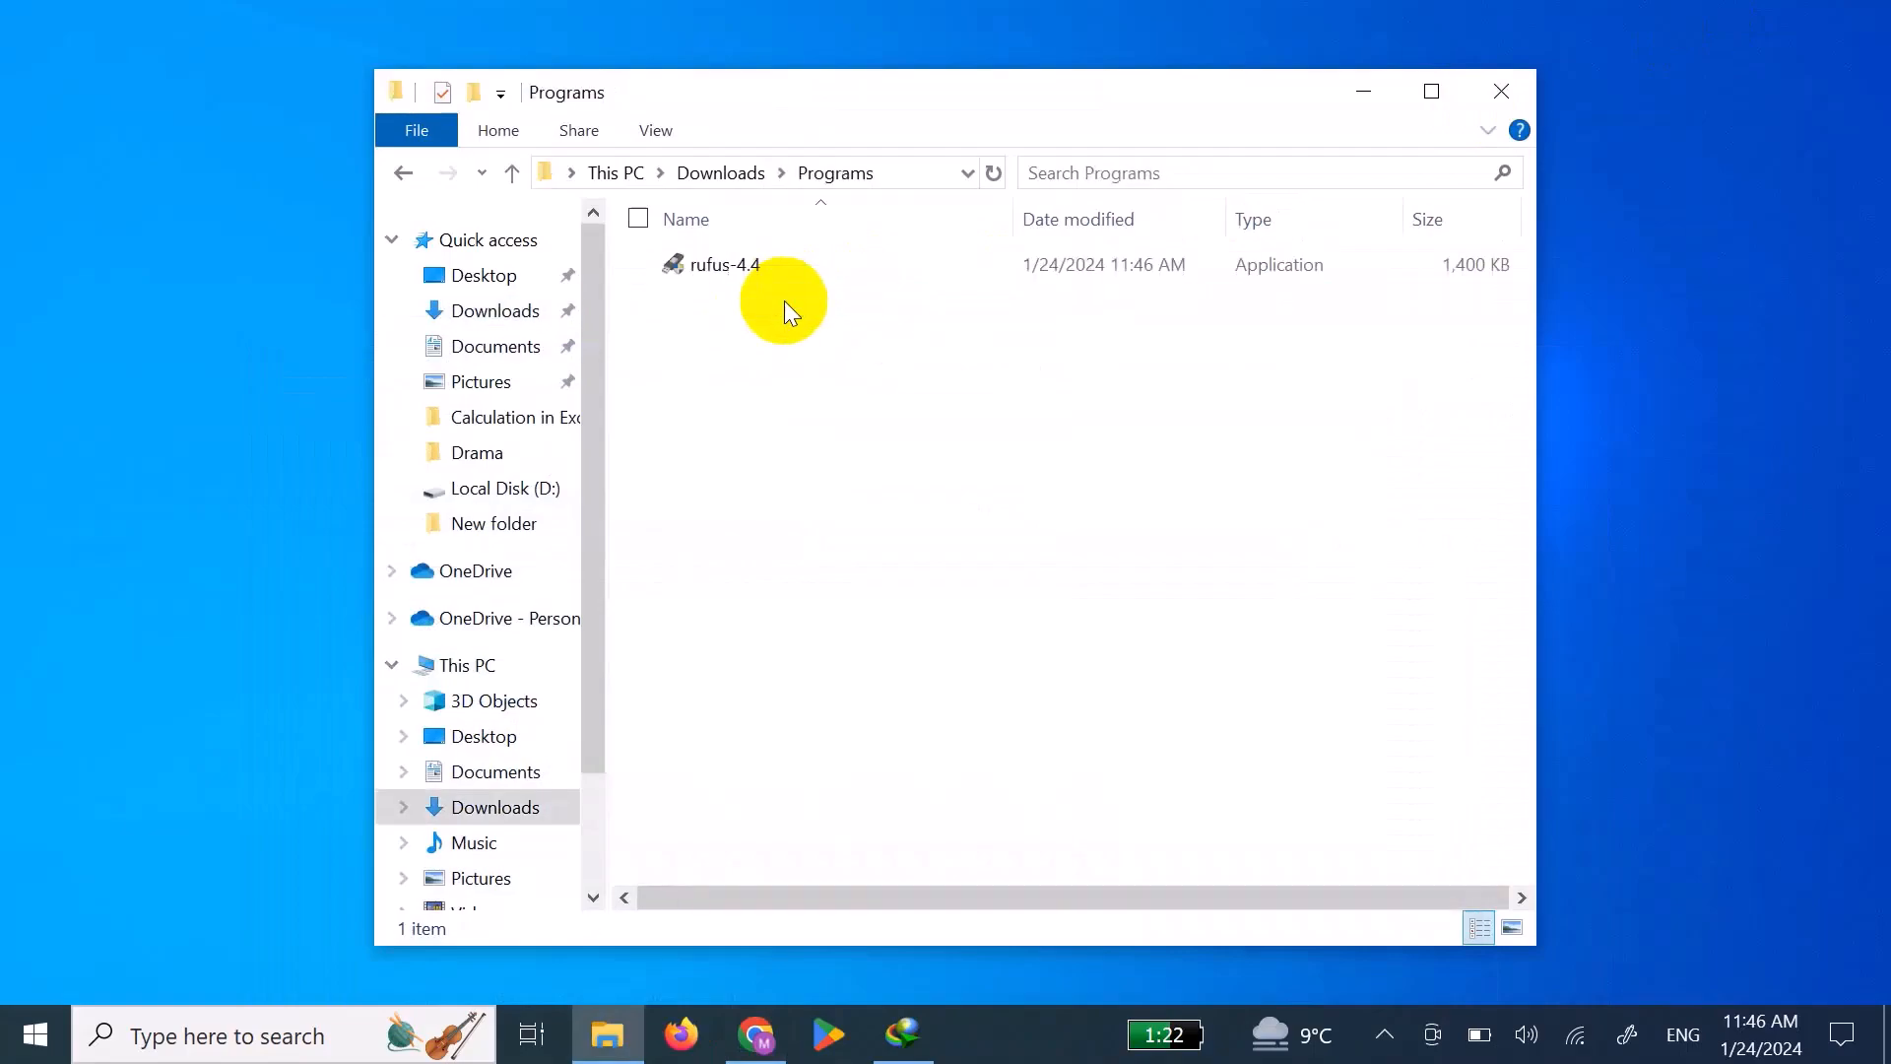
pyautogui.doubleClick(729, 278)
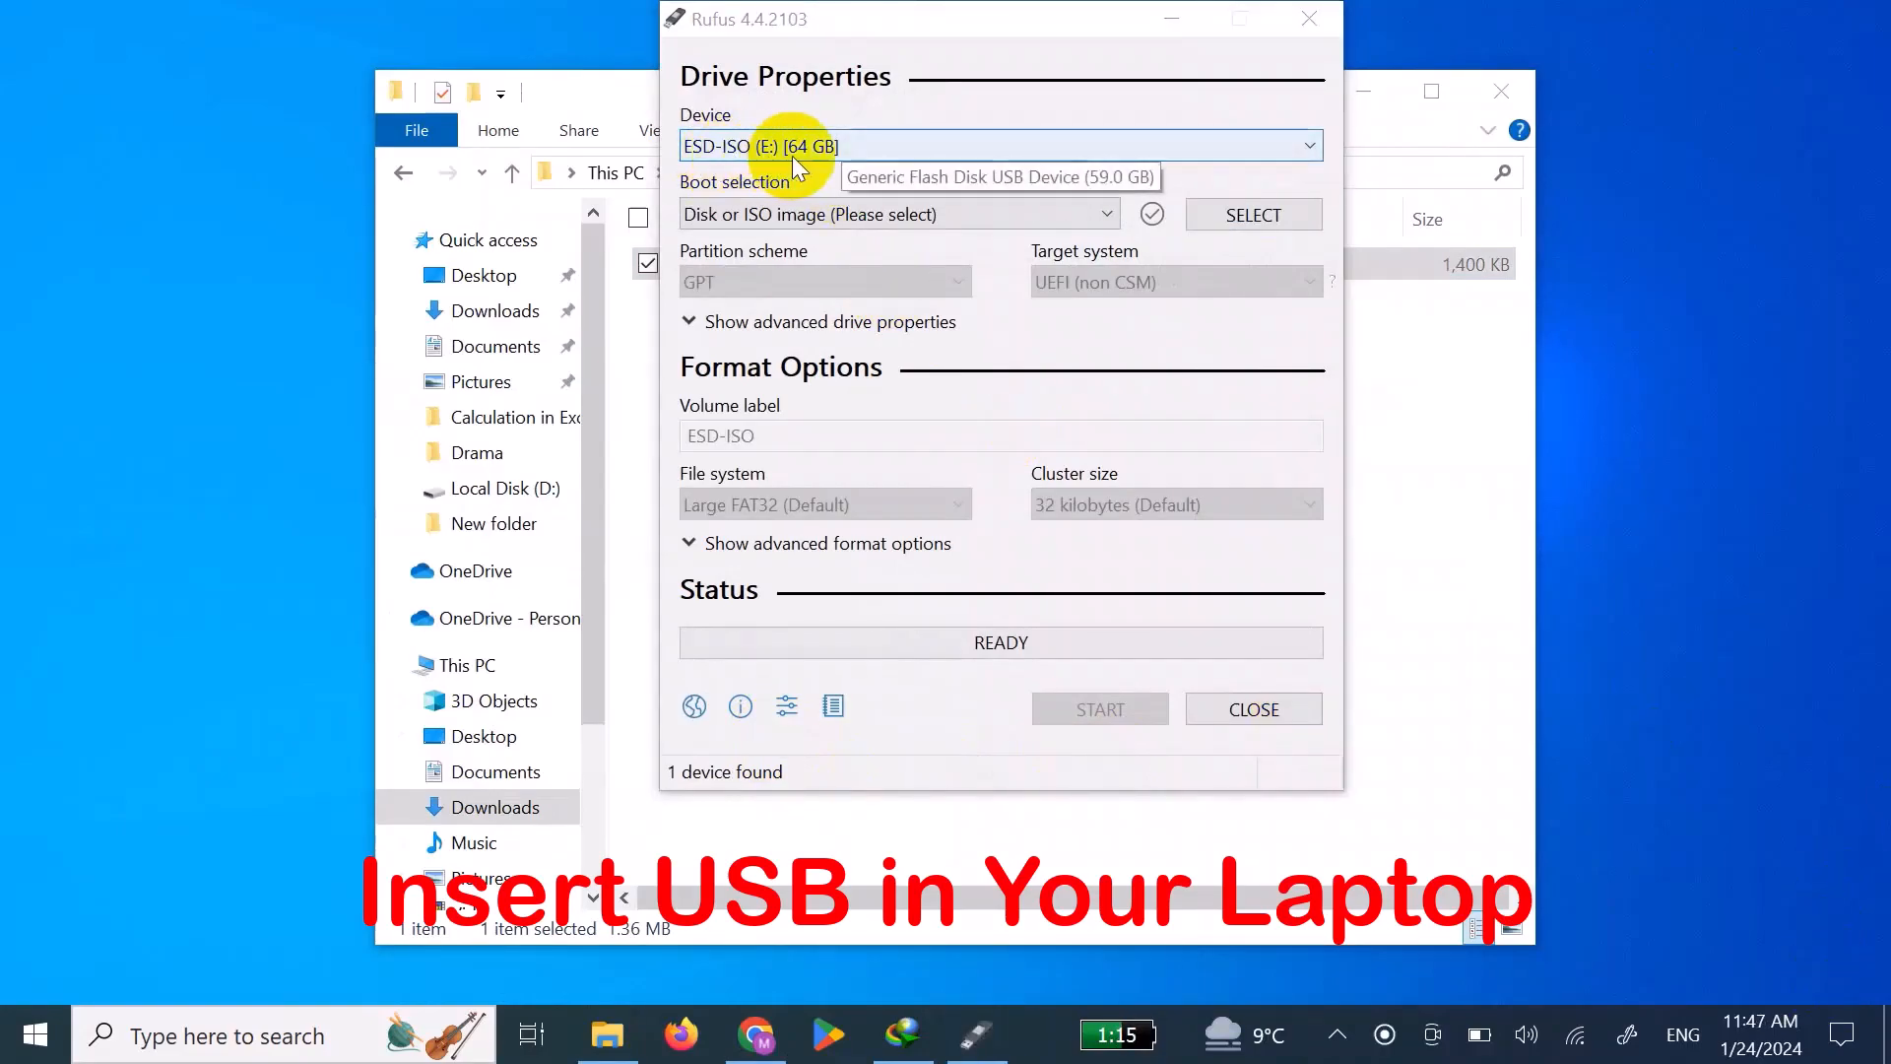
# In Rufus, choose the ESD-ISO (E:) USB drive as the device and load Win8.1_English_x64 from Local Disk (D:) as the boot image.
pyautogui.click(817, 146)
pyautogui.click(818, 145)
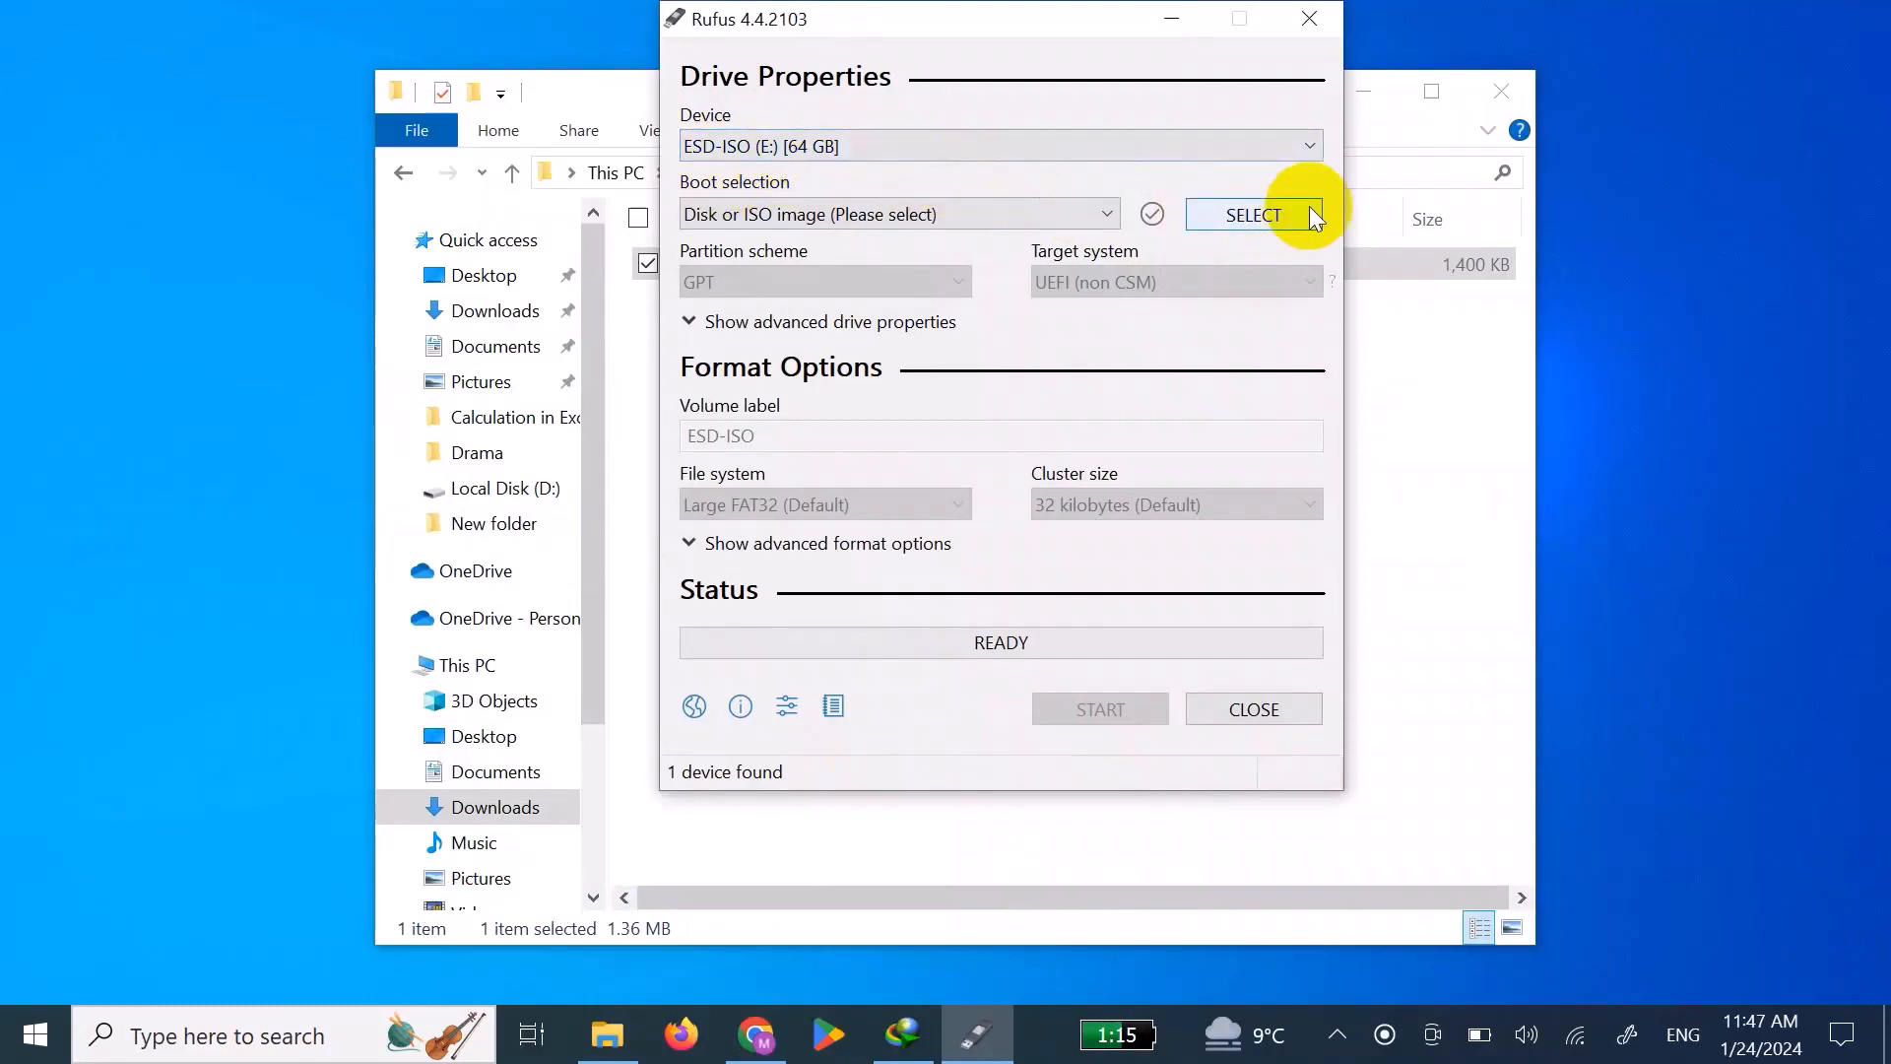
pyautogui.click(1247, 215)
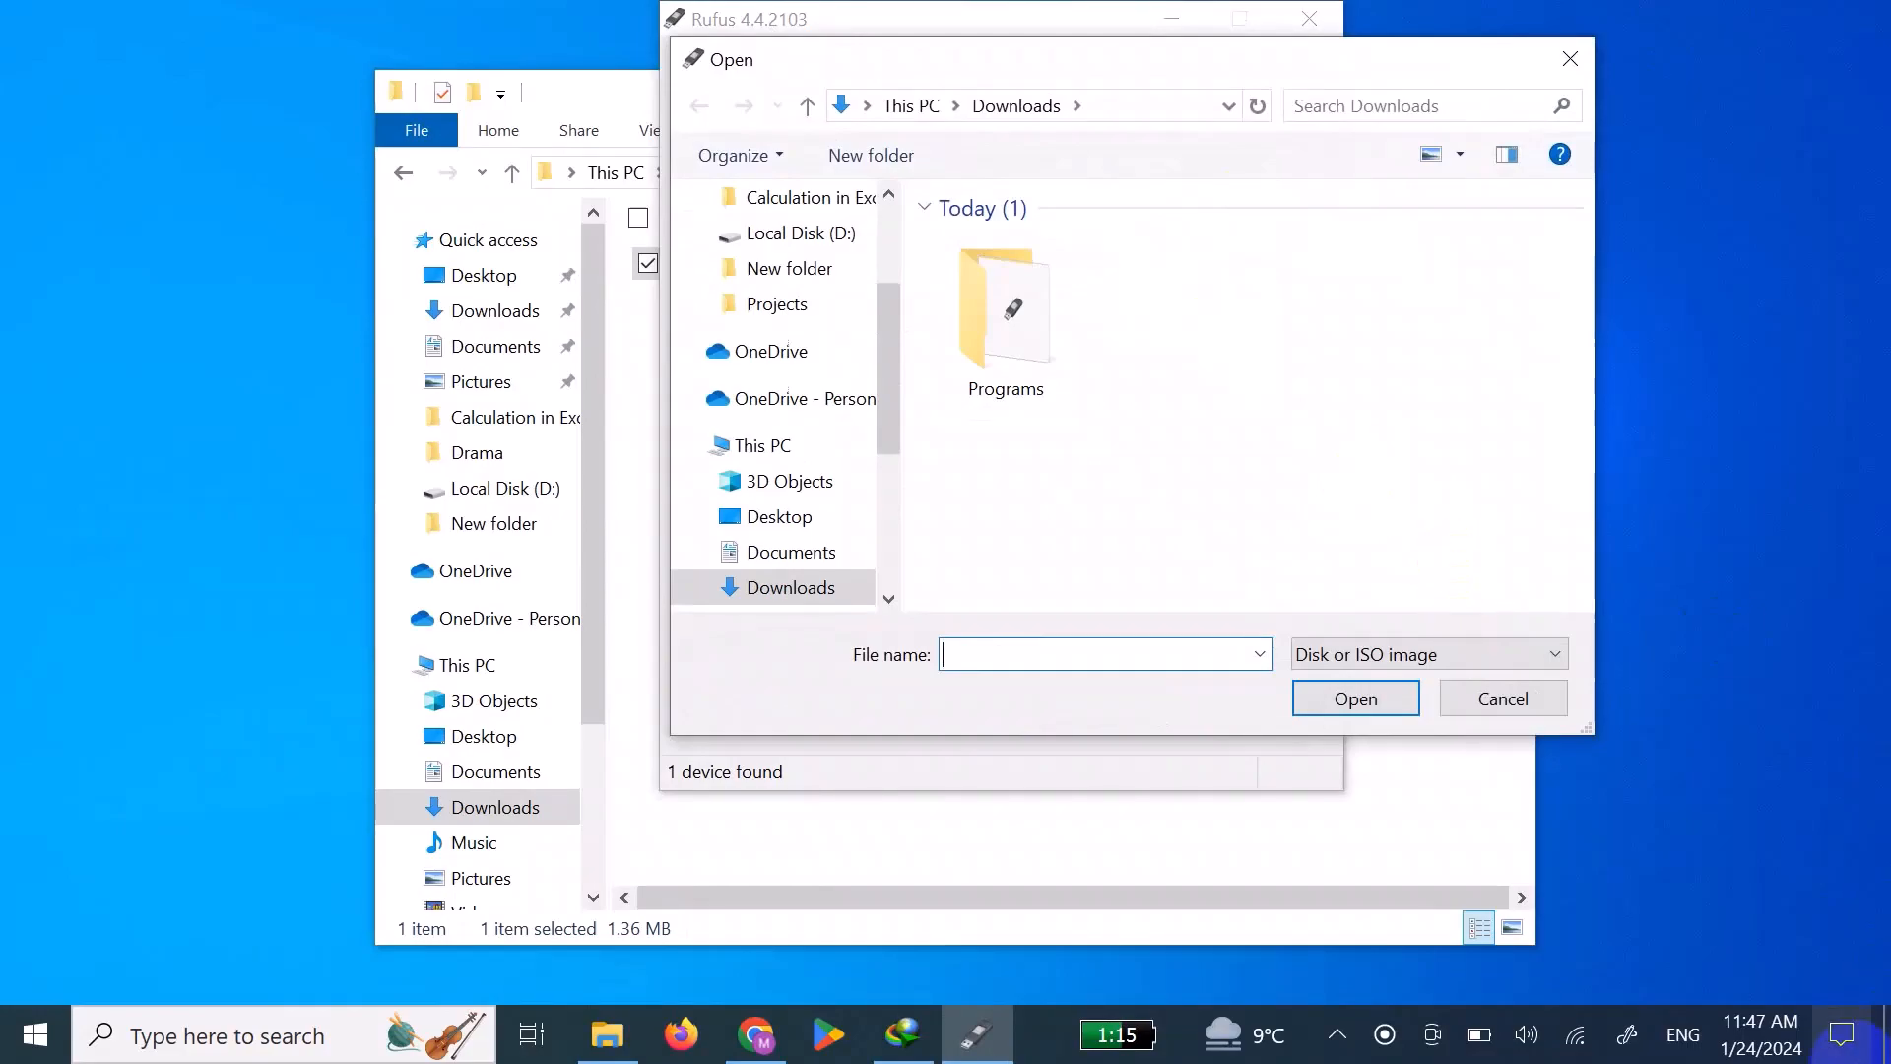
pyautogui.click(1822, 995)
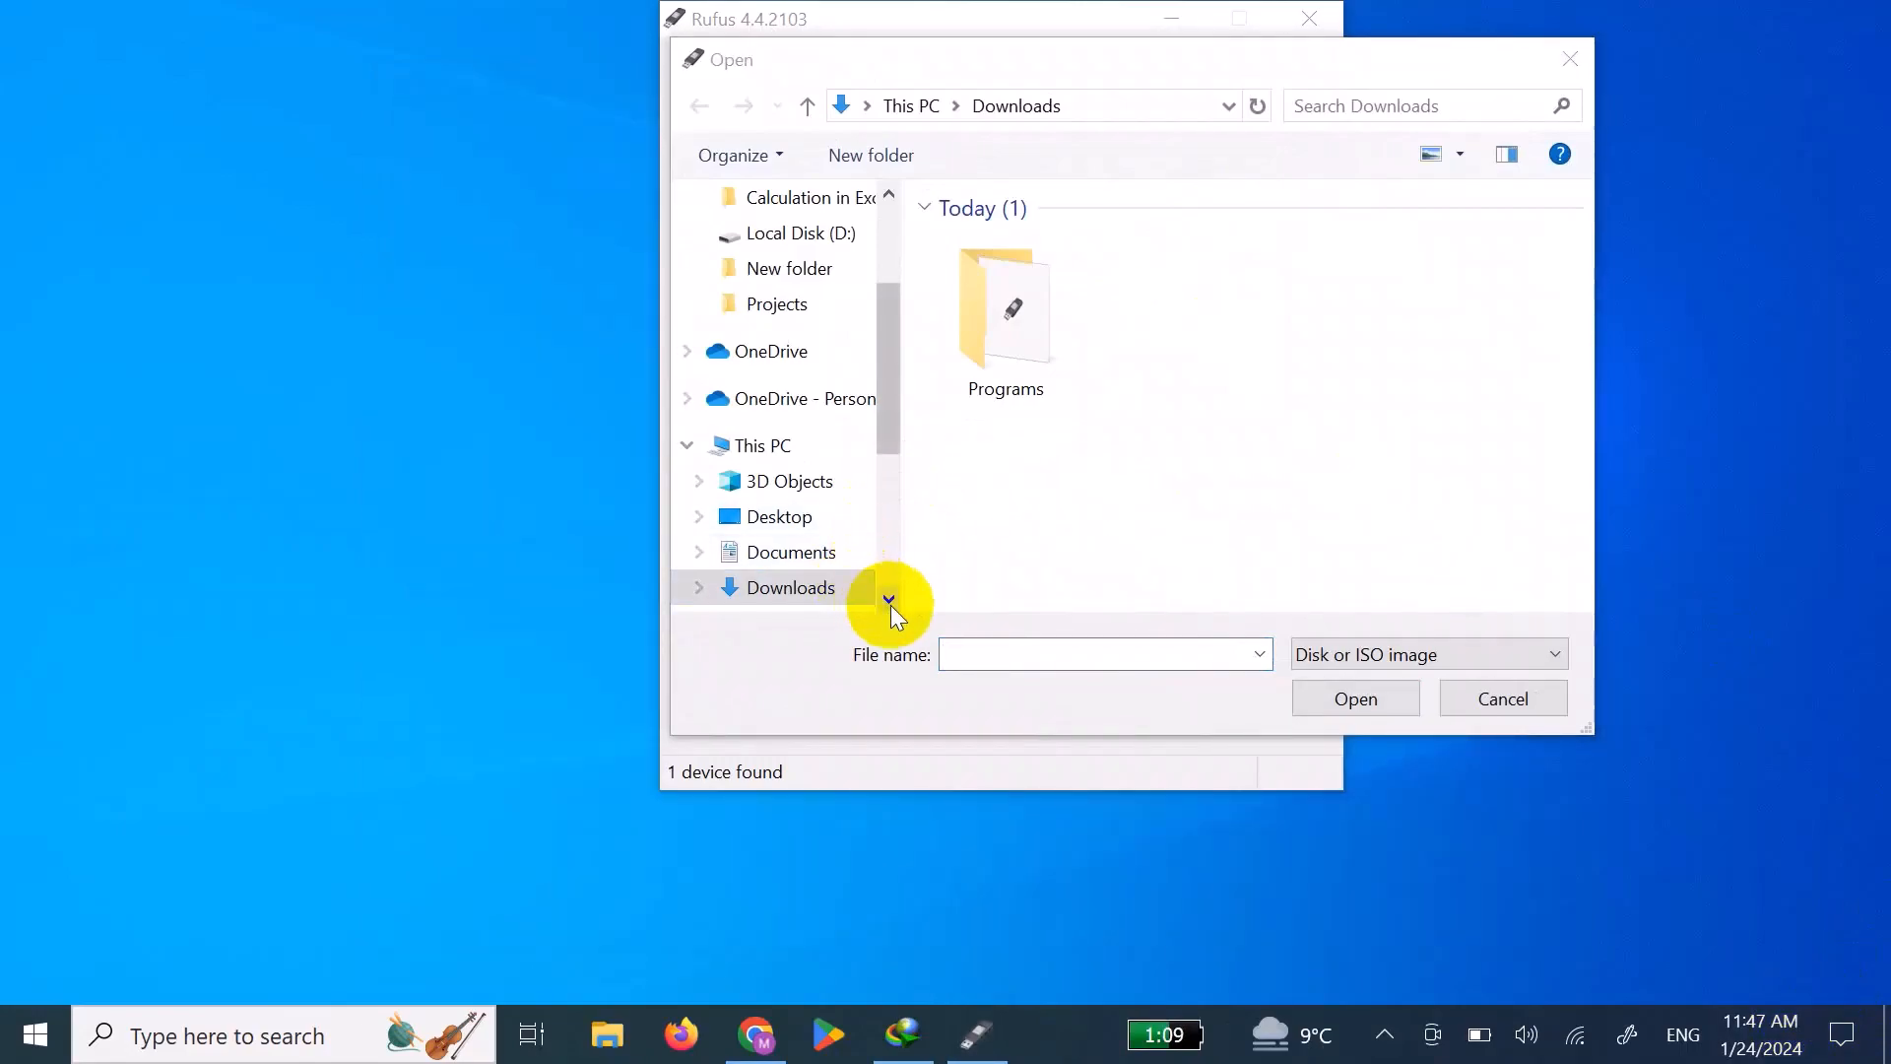
pyautogui.click(891, 604)
pyautogui.click(891, 602)
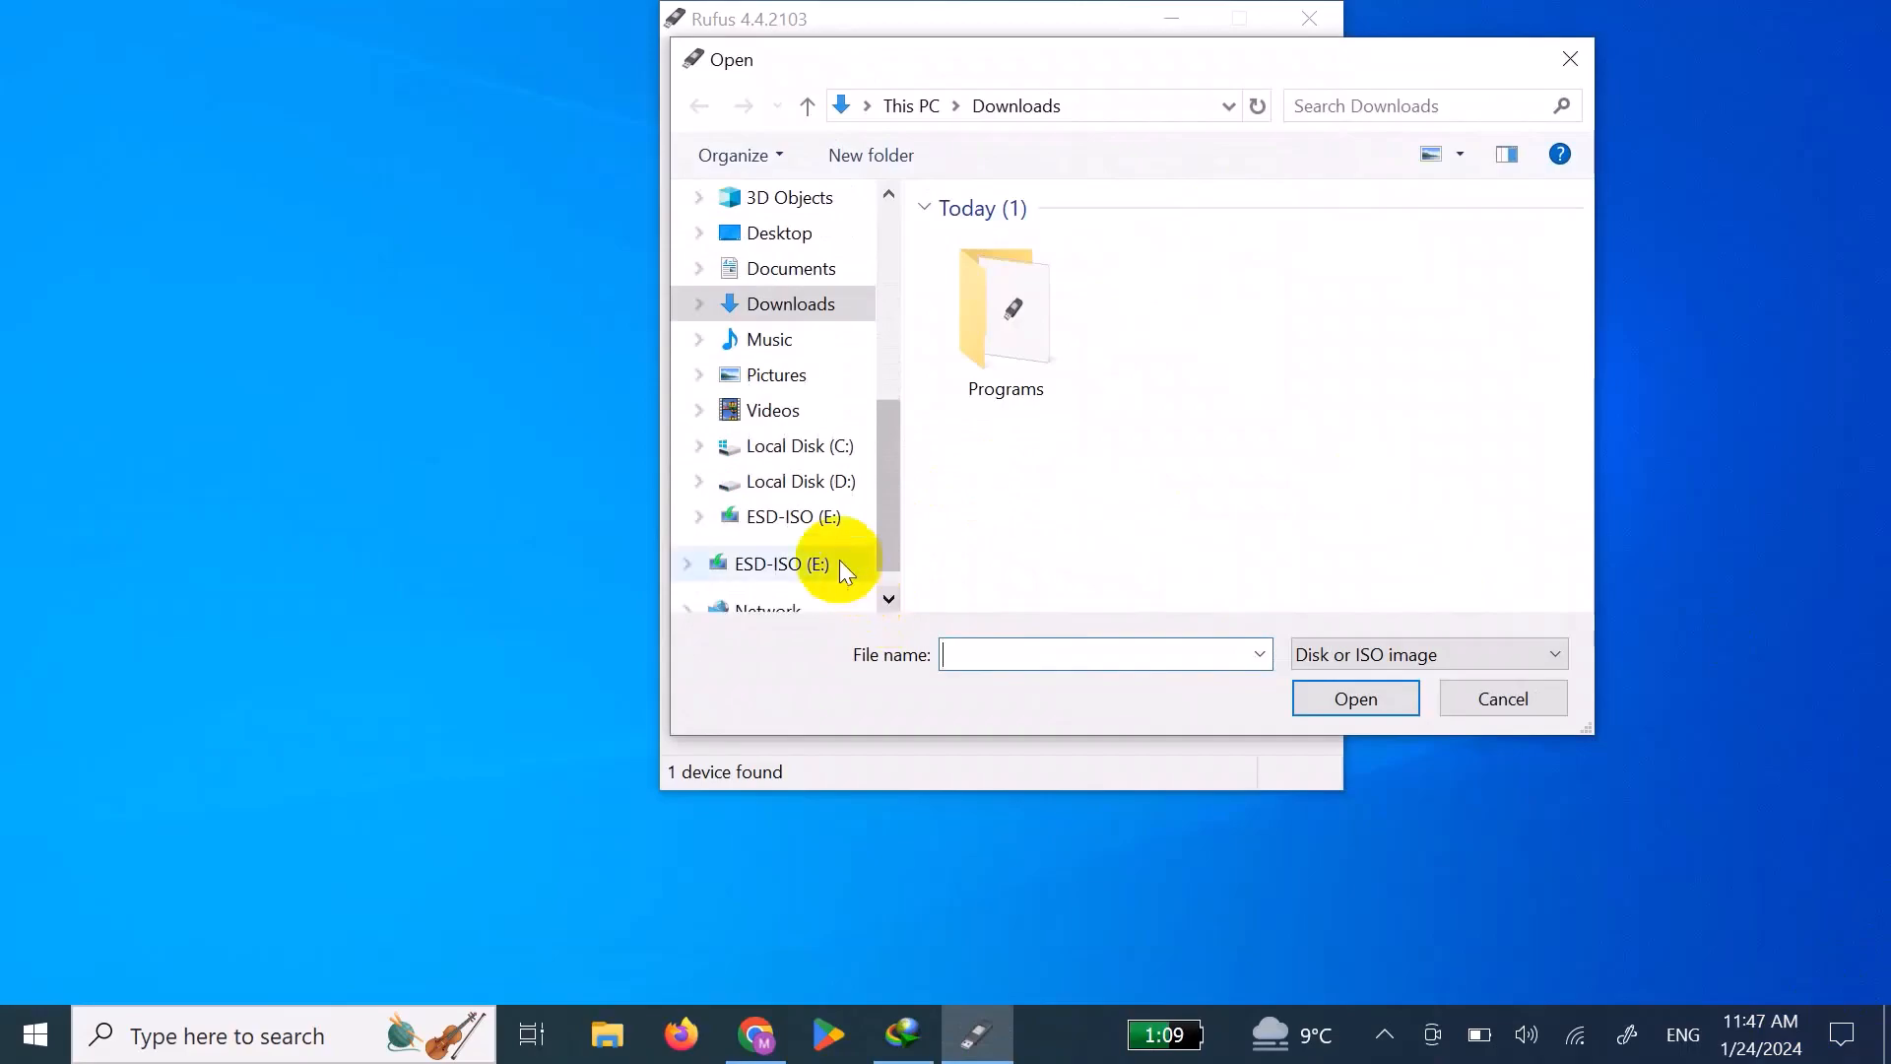
pyautogui.click(804, 485)
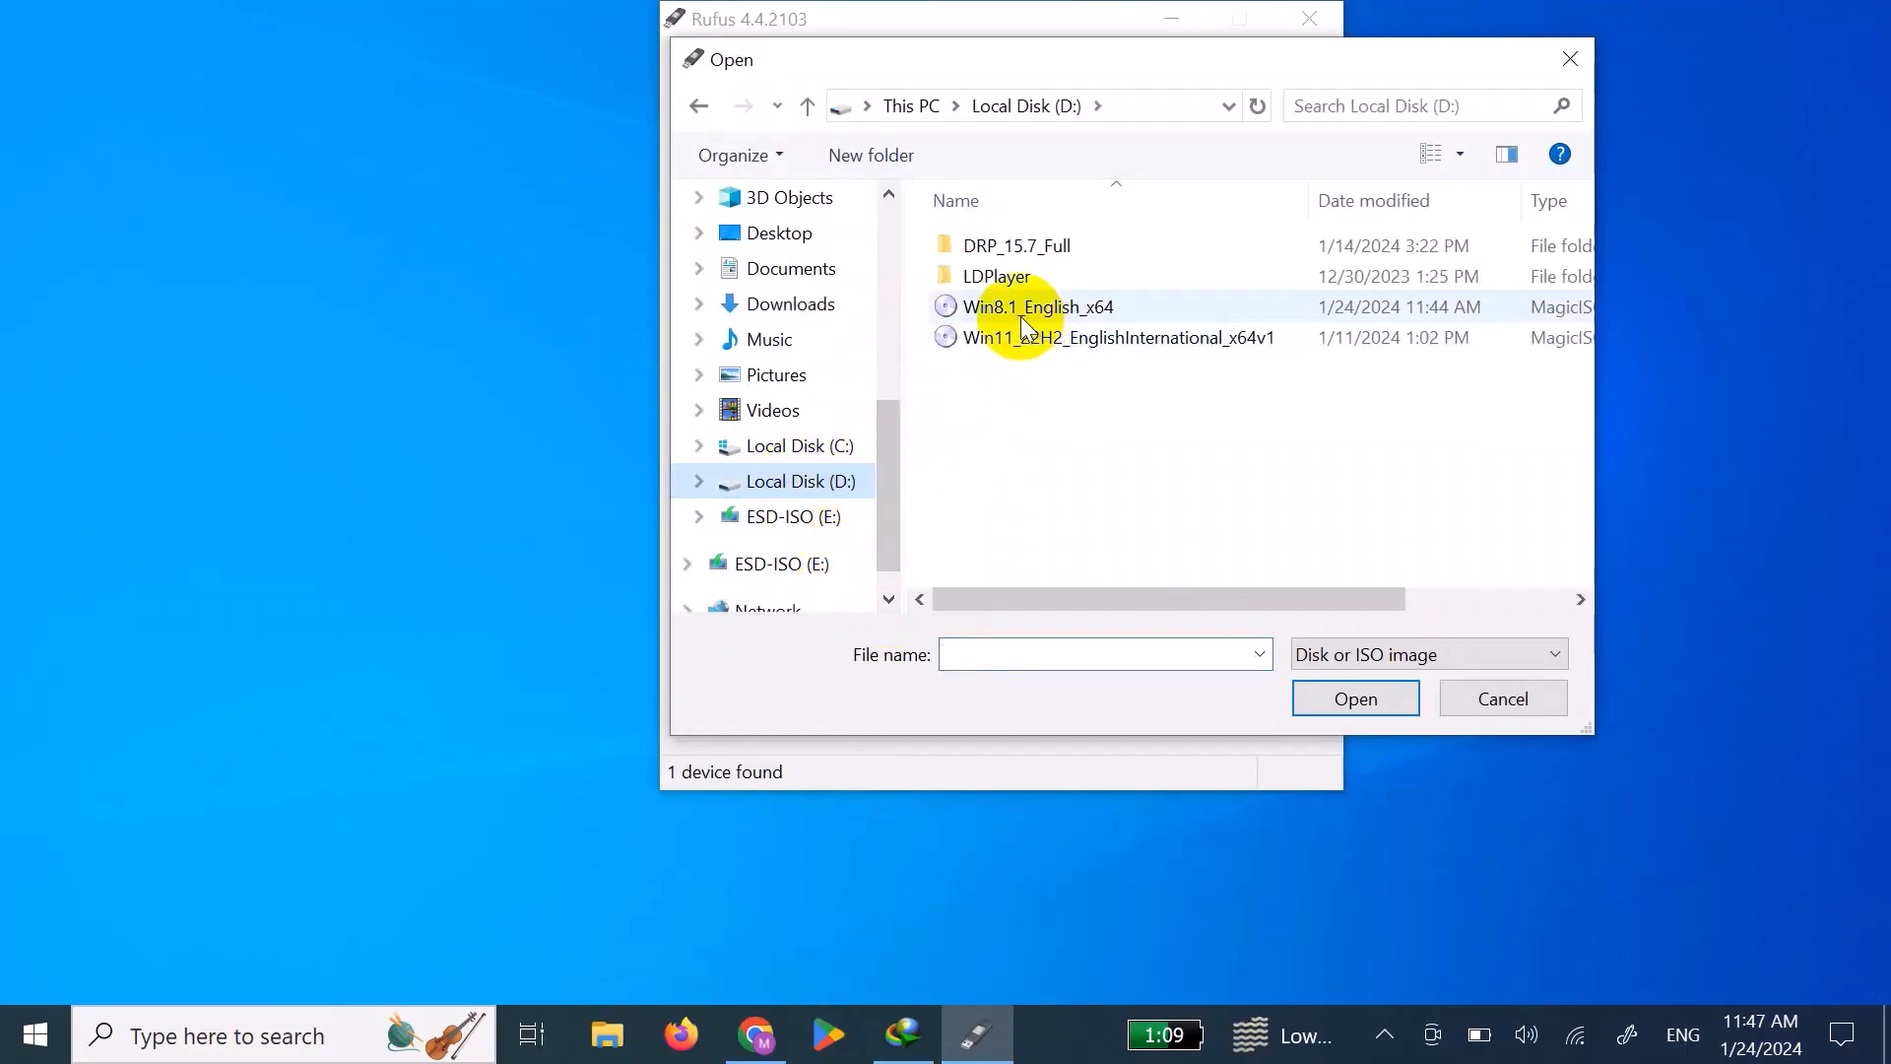
pyautogui.doubleClick(1064, 307)
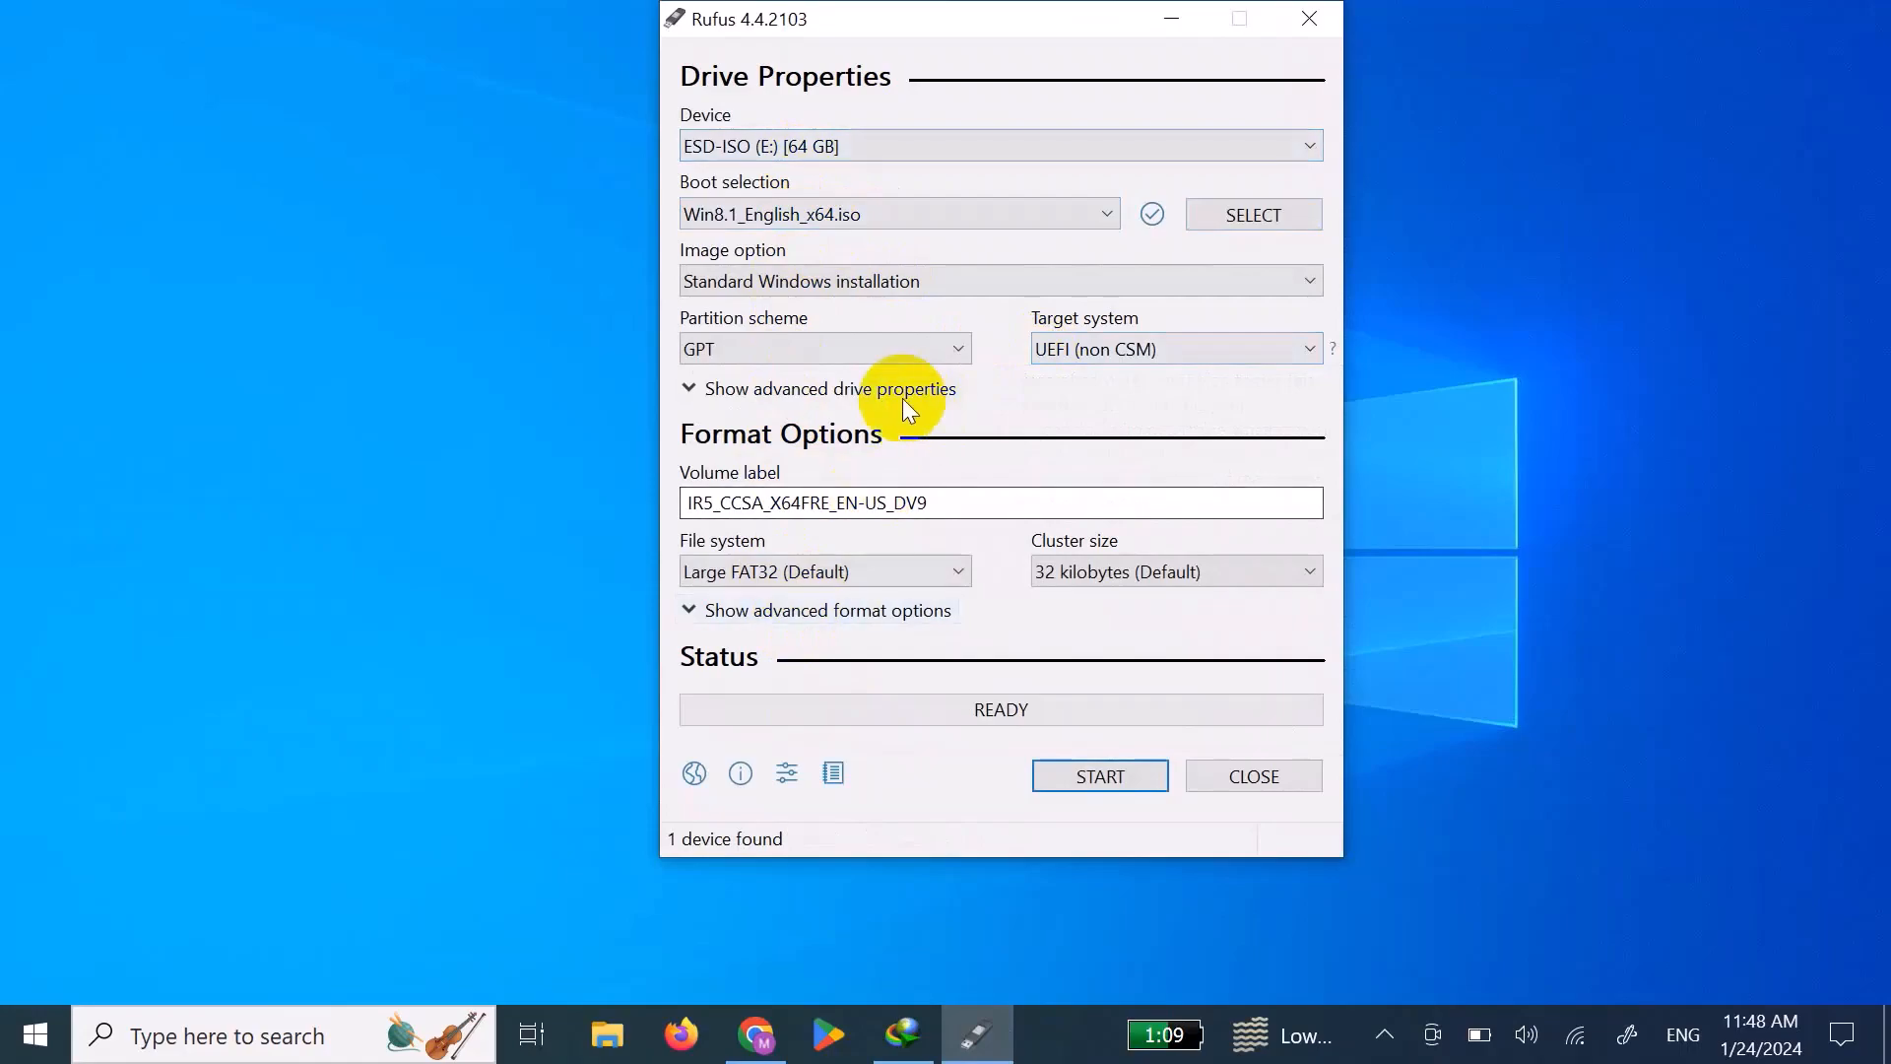
# Set the partition scheme to MBR, write the image to the USB drive accepting the data erasure, and close Rufus when finished.
pyautogui.click(873, 349)
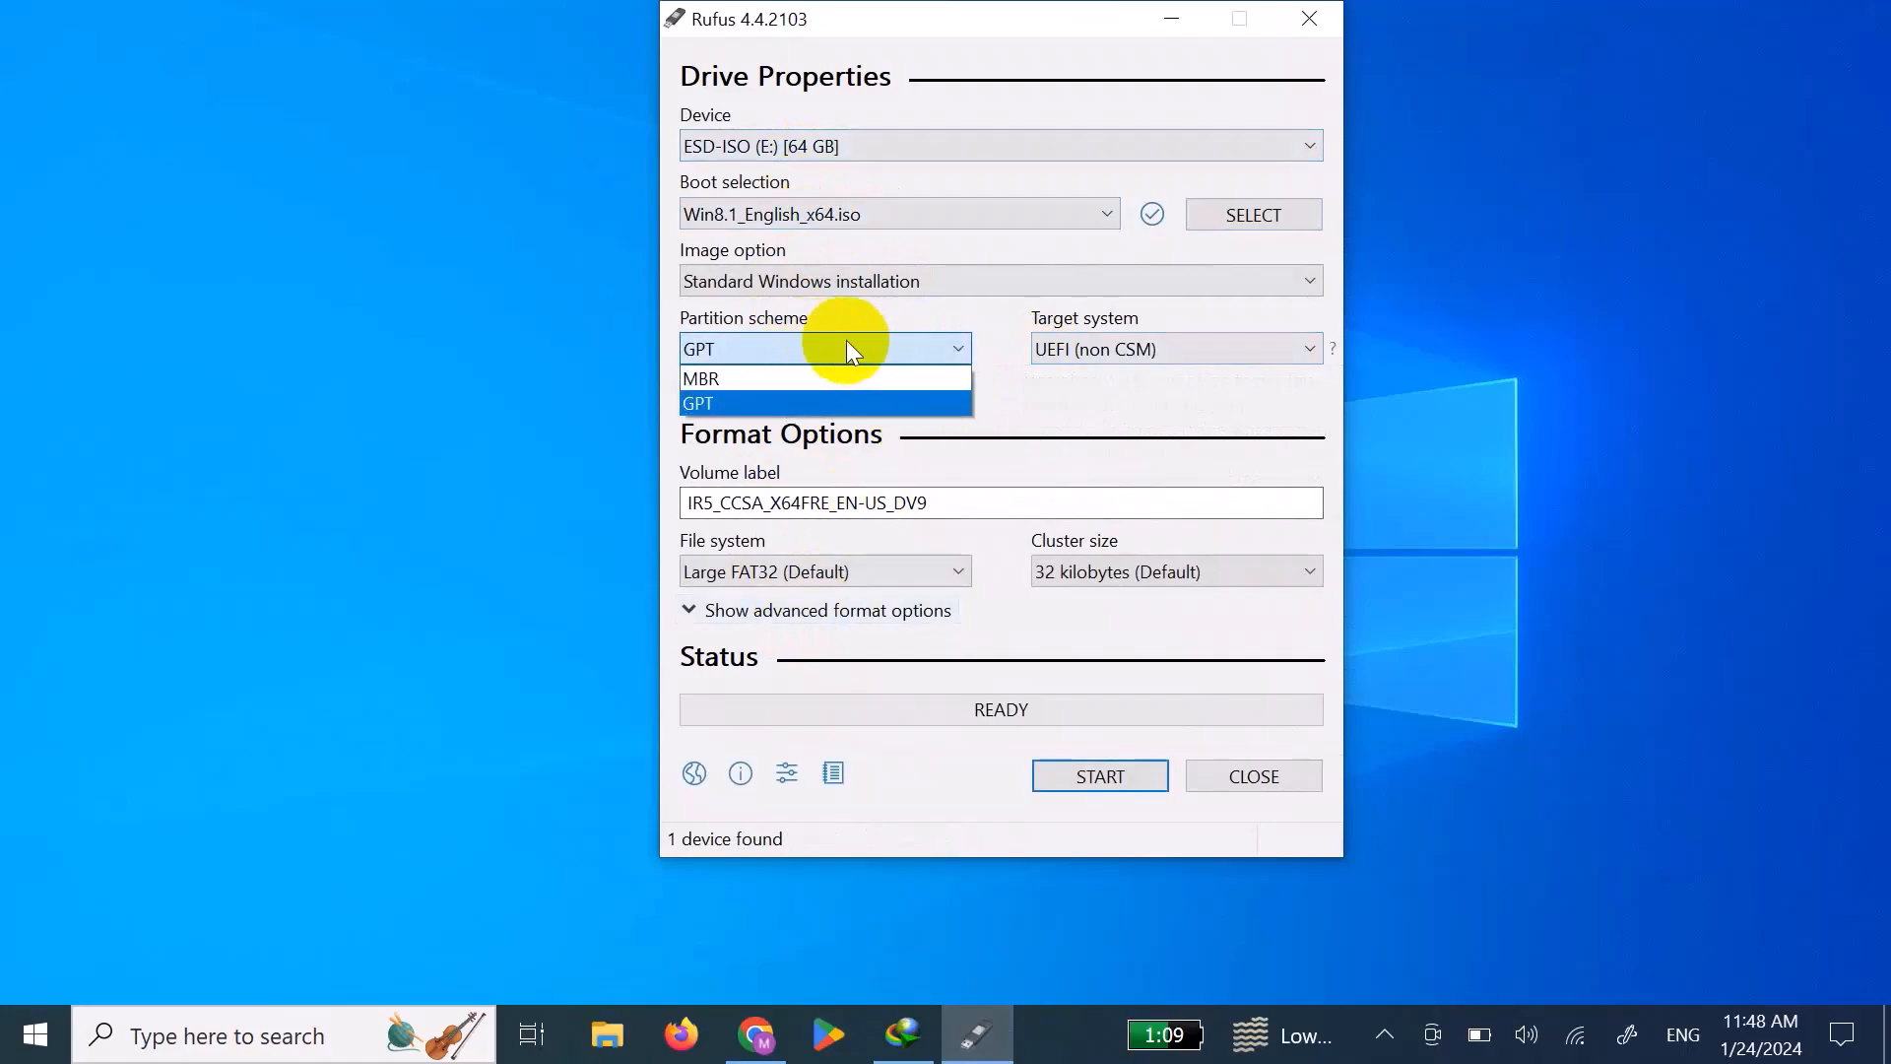
pyautogui.click(775, 378)
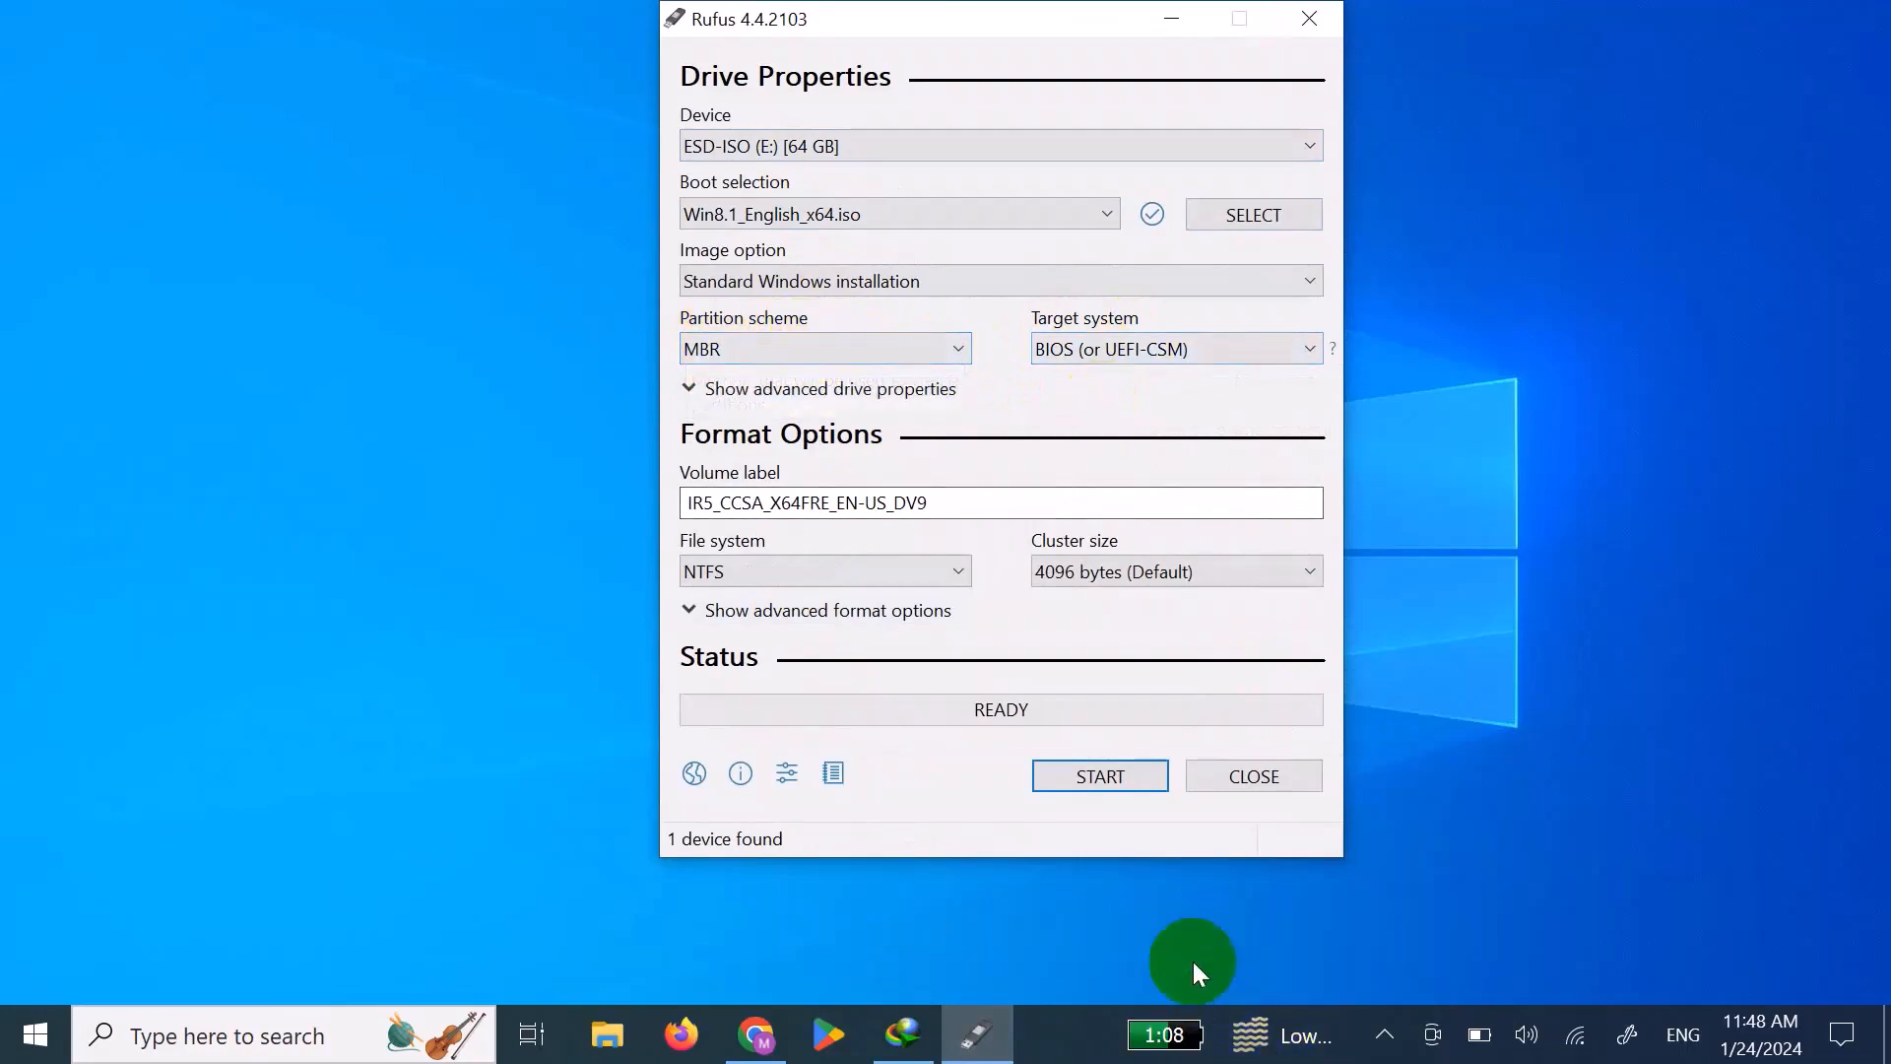
pyautogui.click(1108, 774)
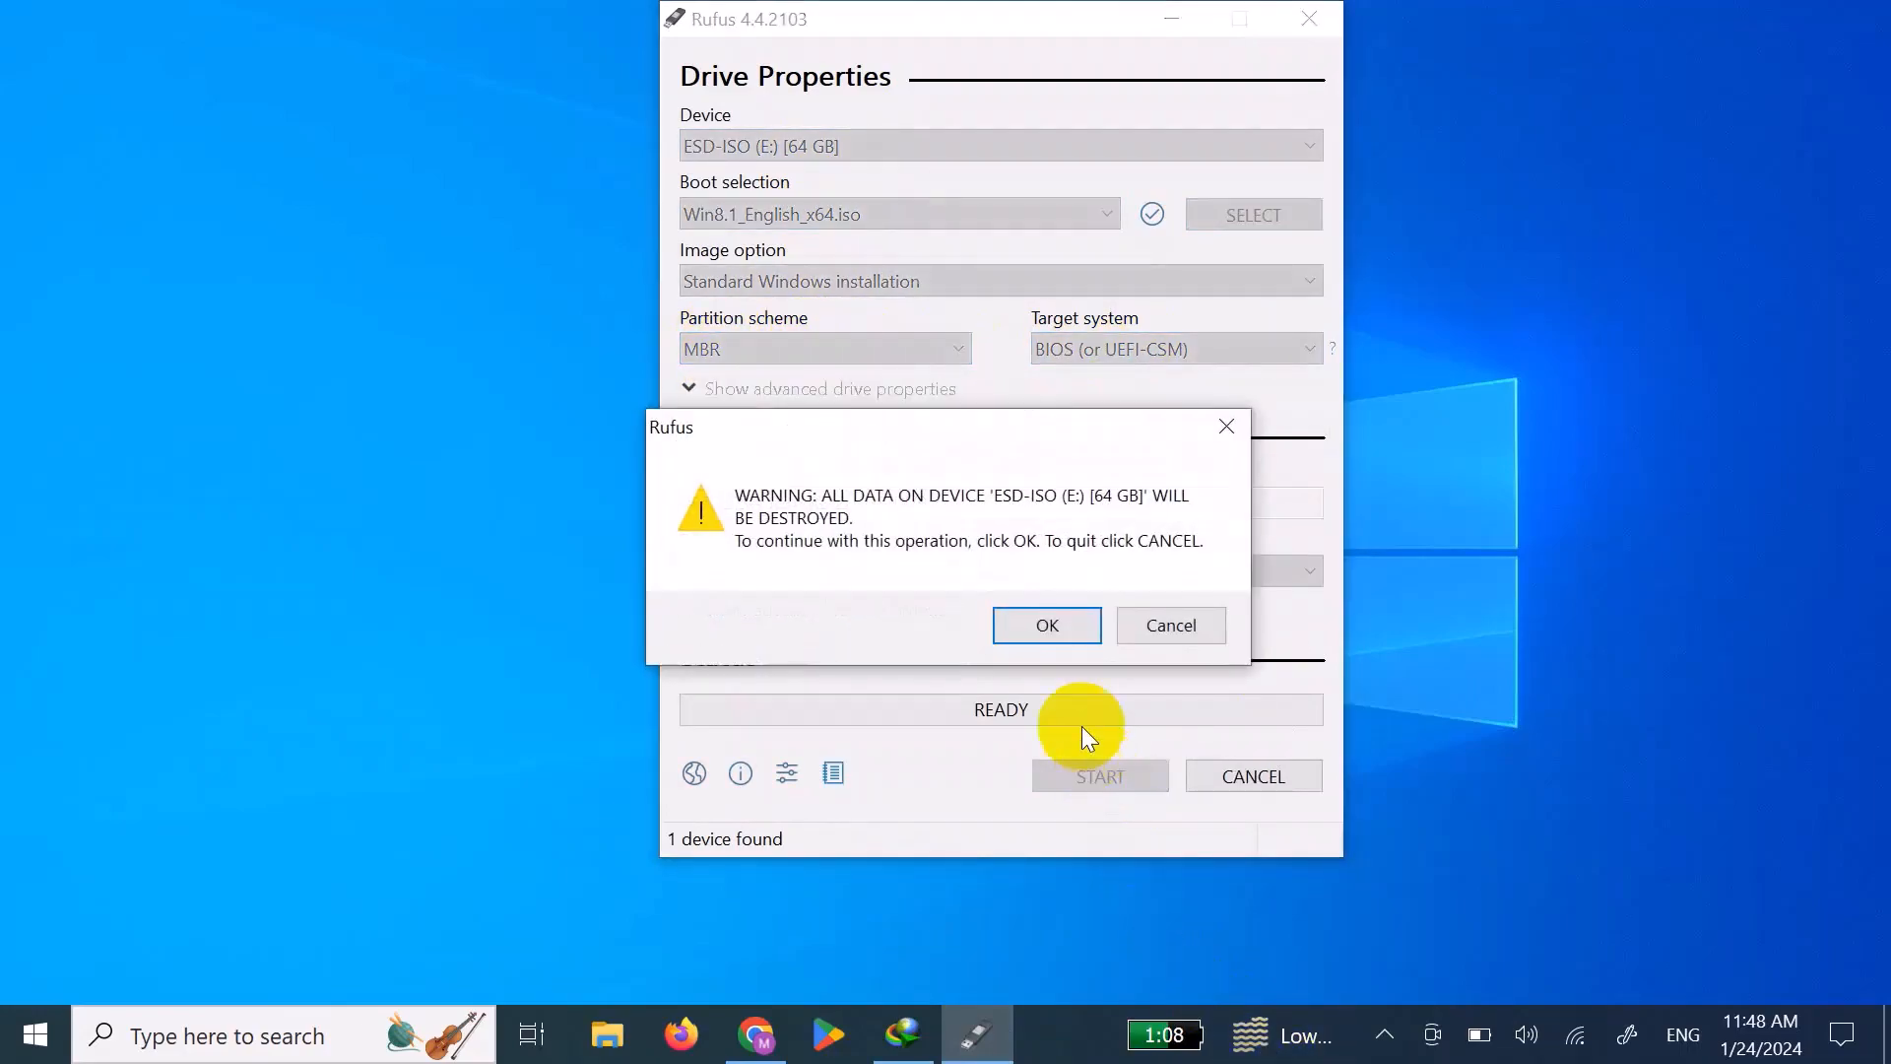
pyautogui.click(1058, 631)
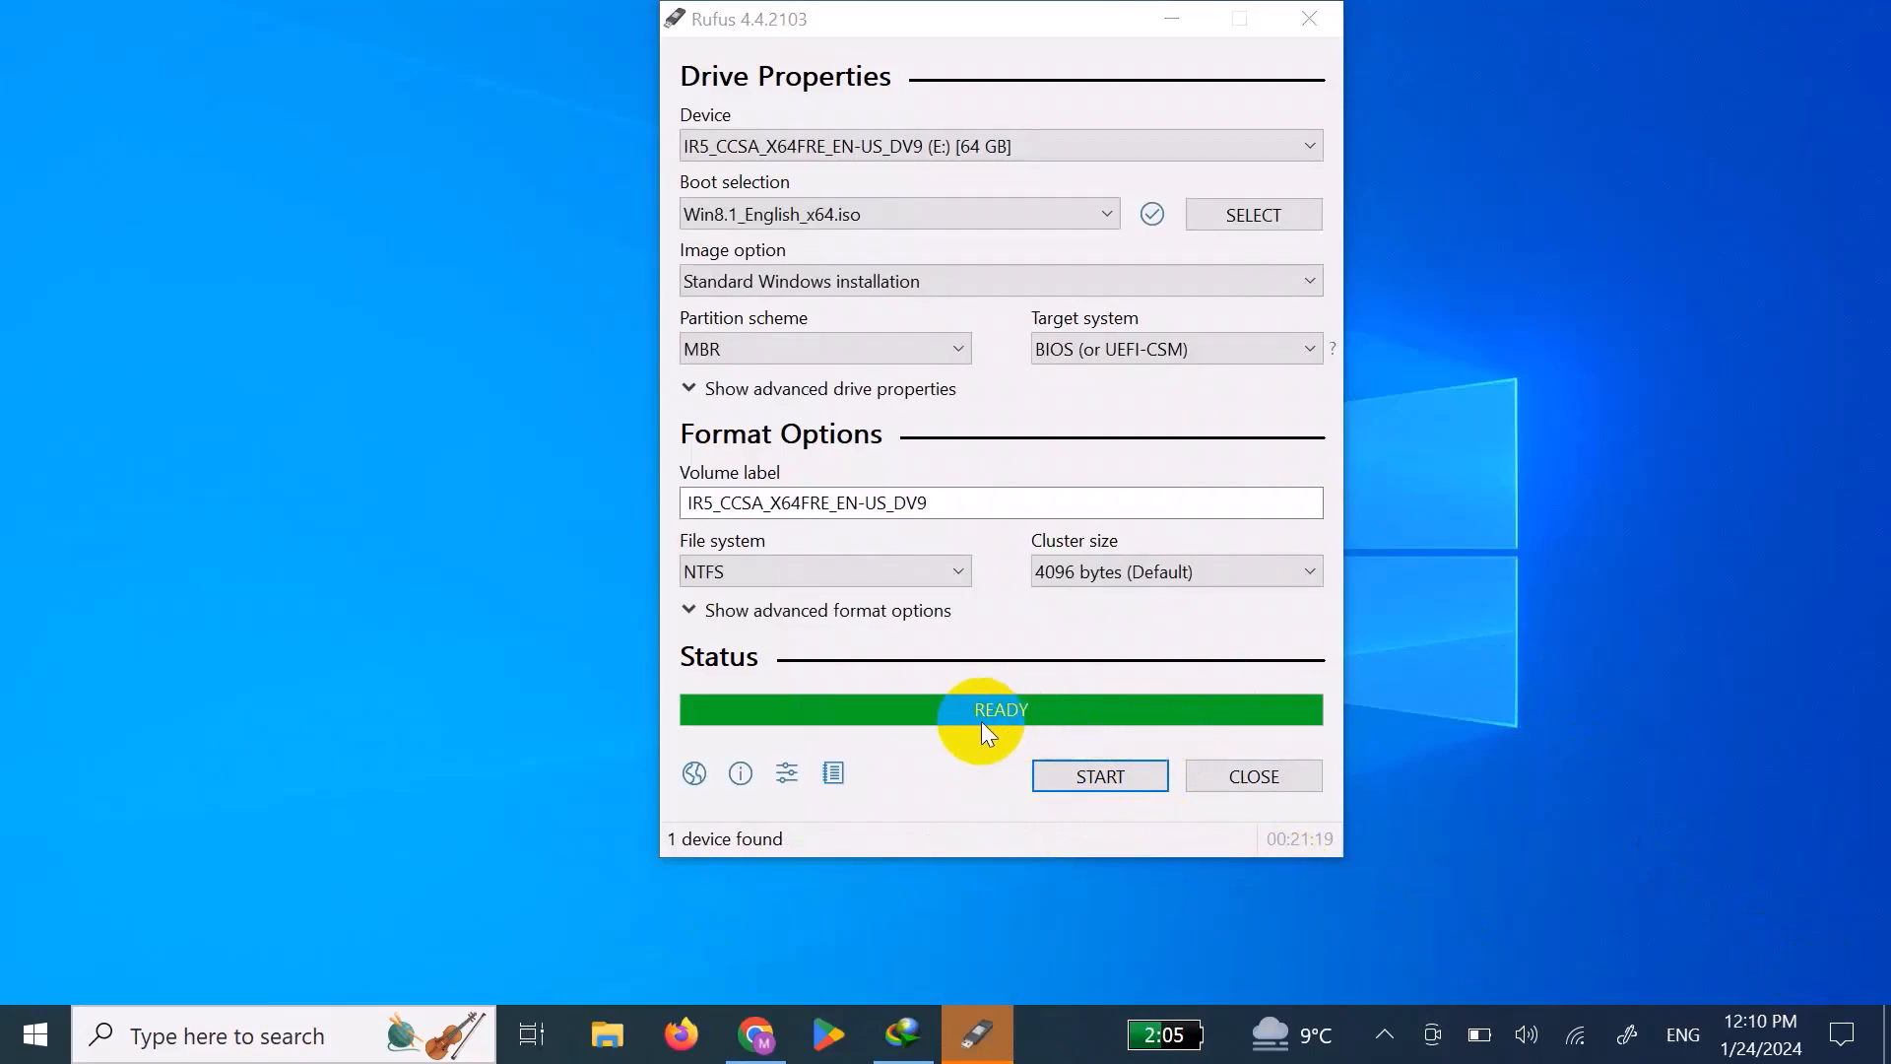
pyautogui.click(1254, 776)
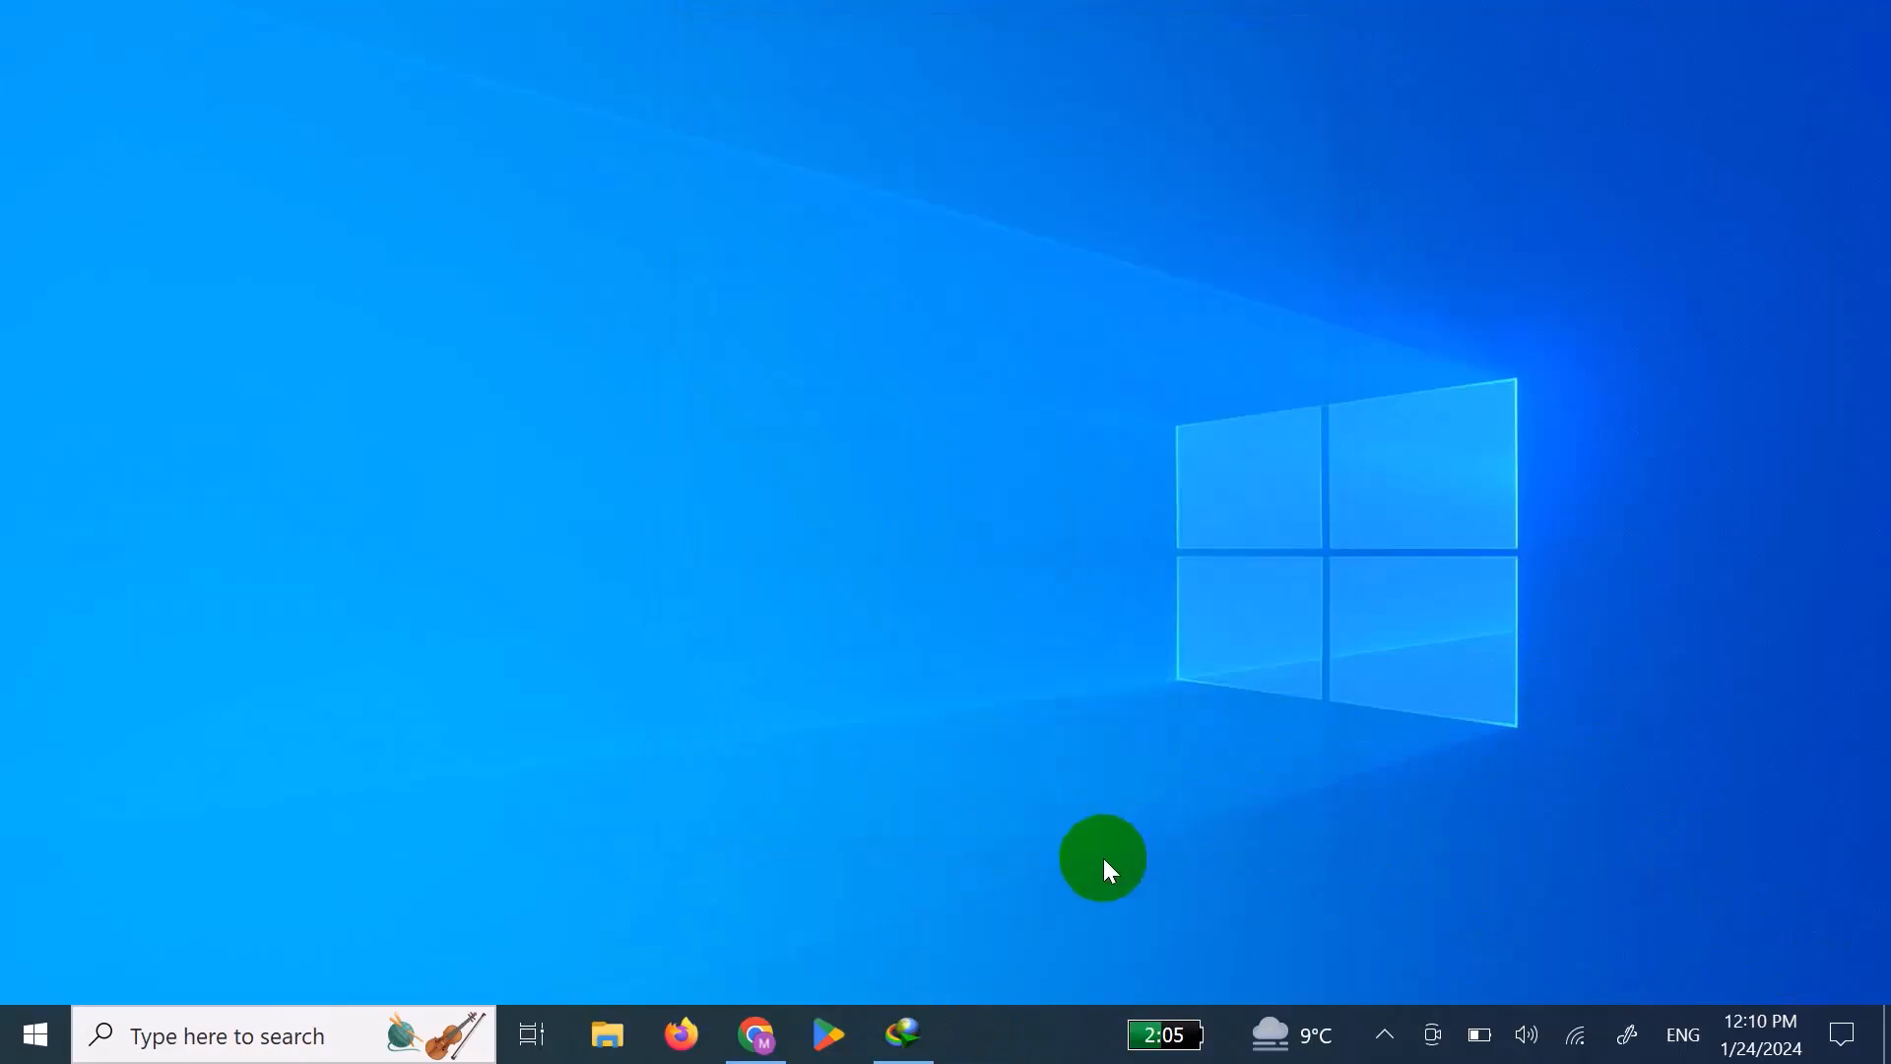